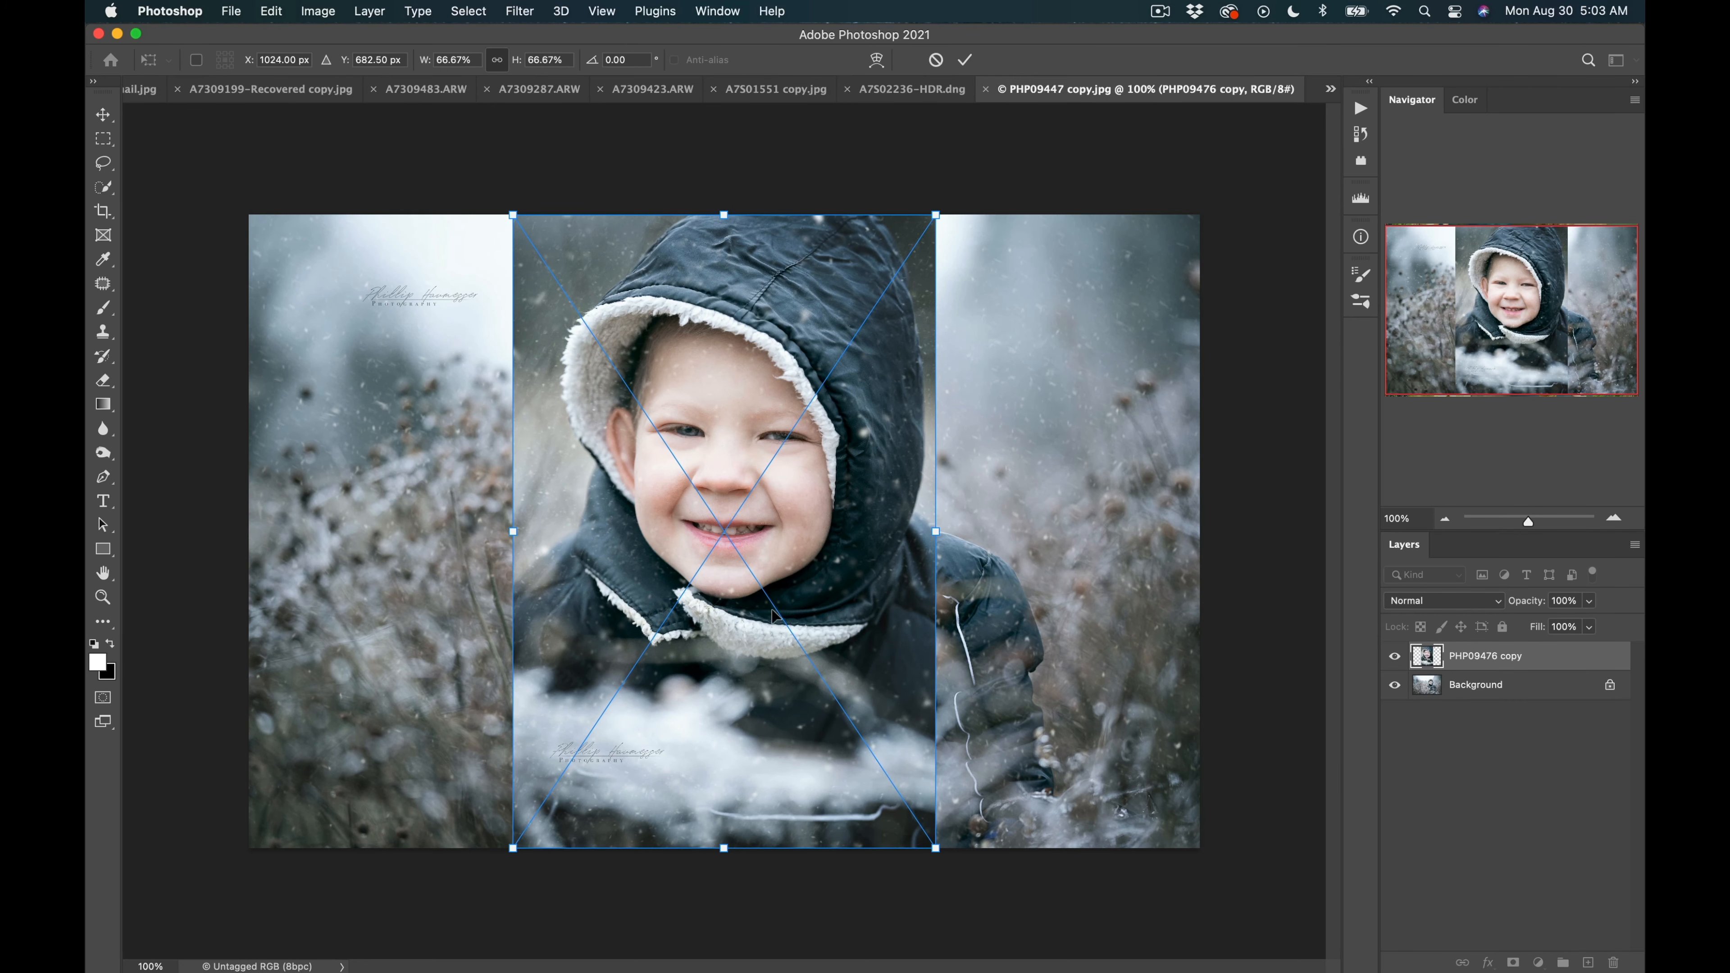
Commit the free transform on the smiling-boy photo layer.
key(Return)
key(Return)
key(Return)
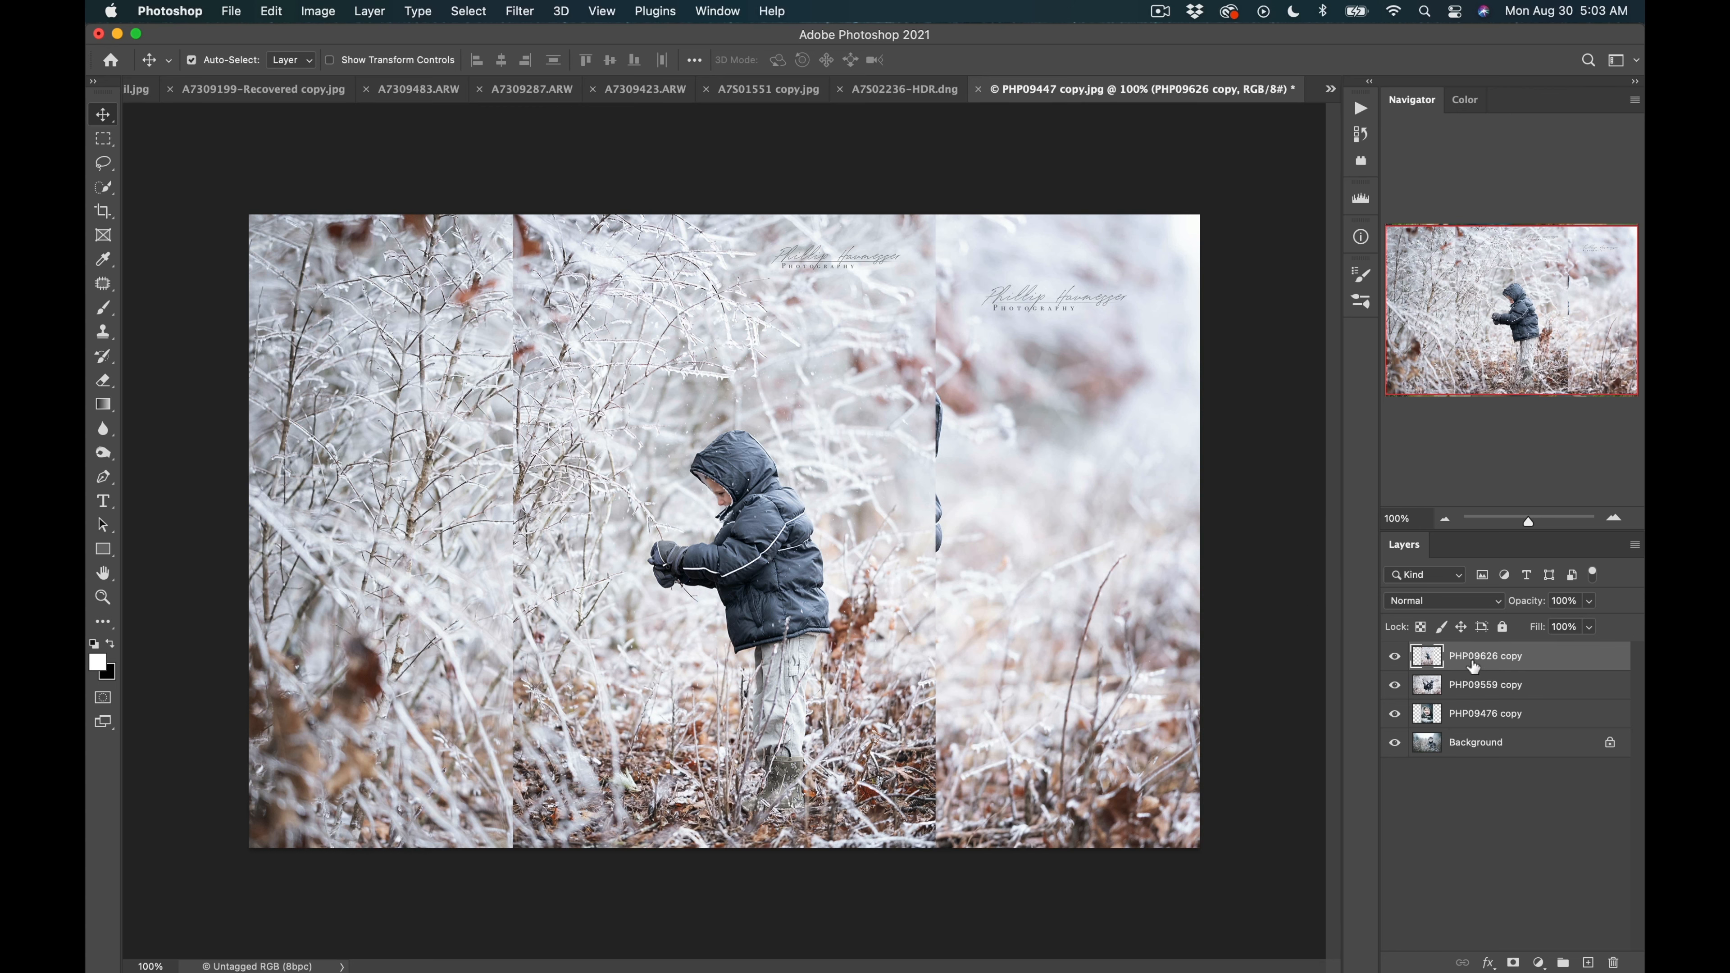
Hide the PHP09559 copy layer and unlock the background layer into a normal layer.
click(1395, 685)
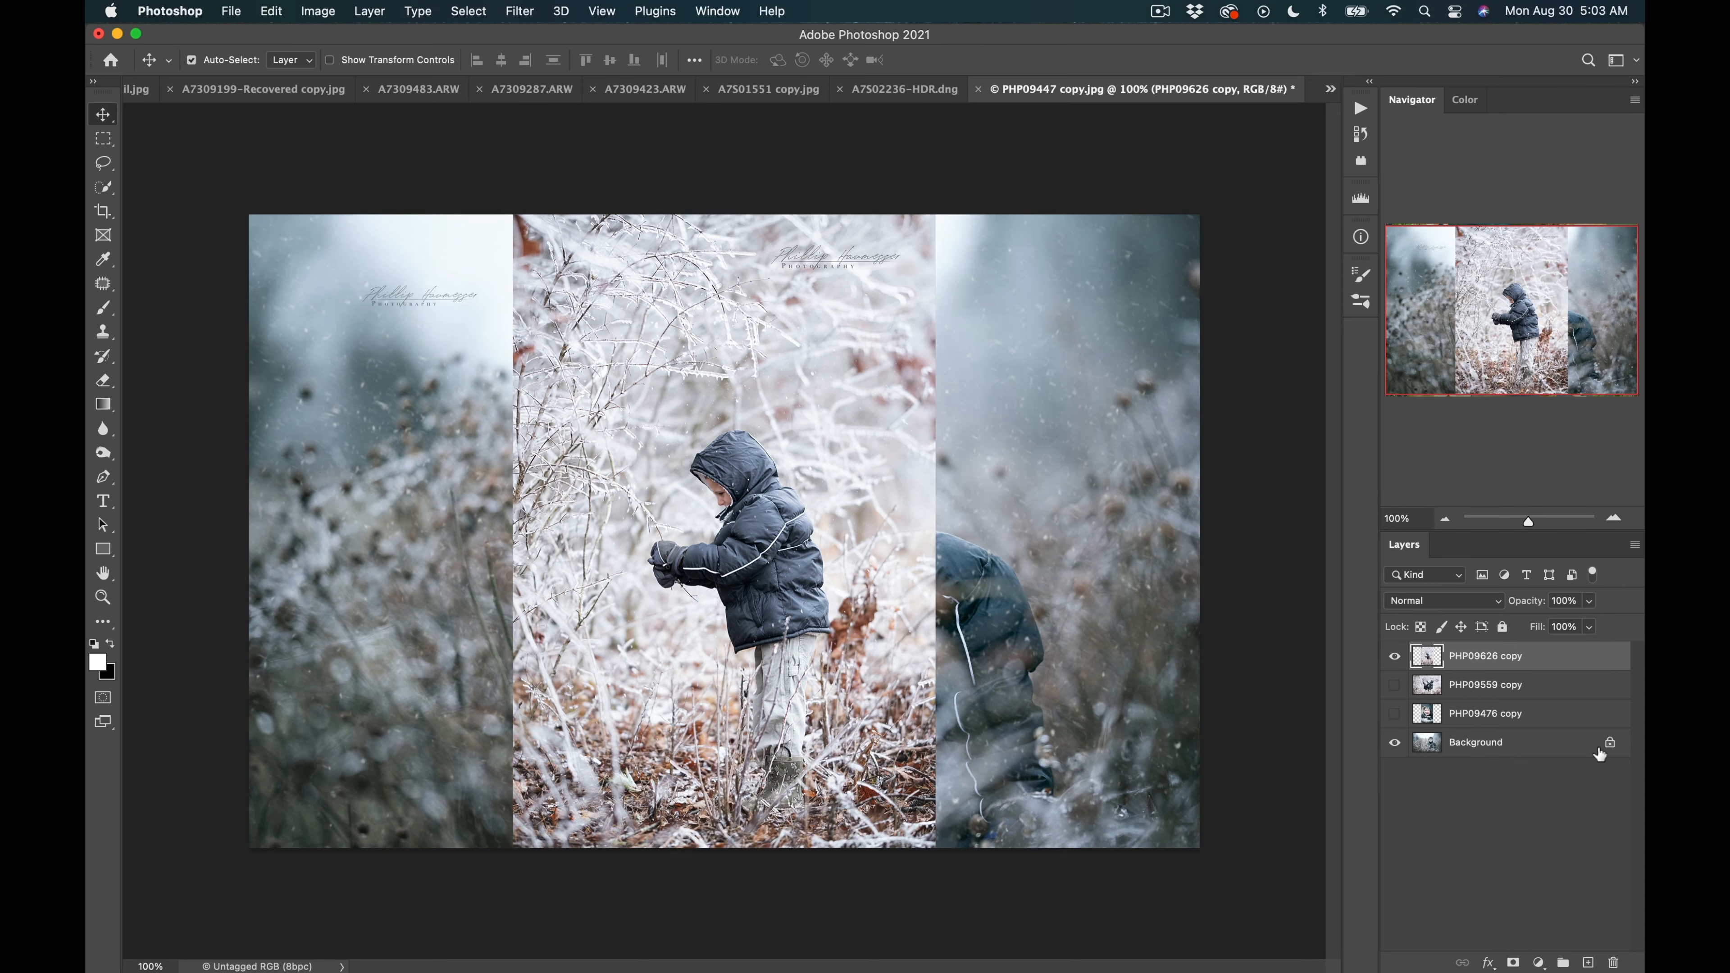
click(1611, 744)
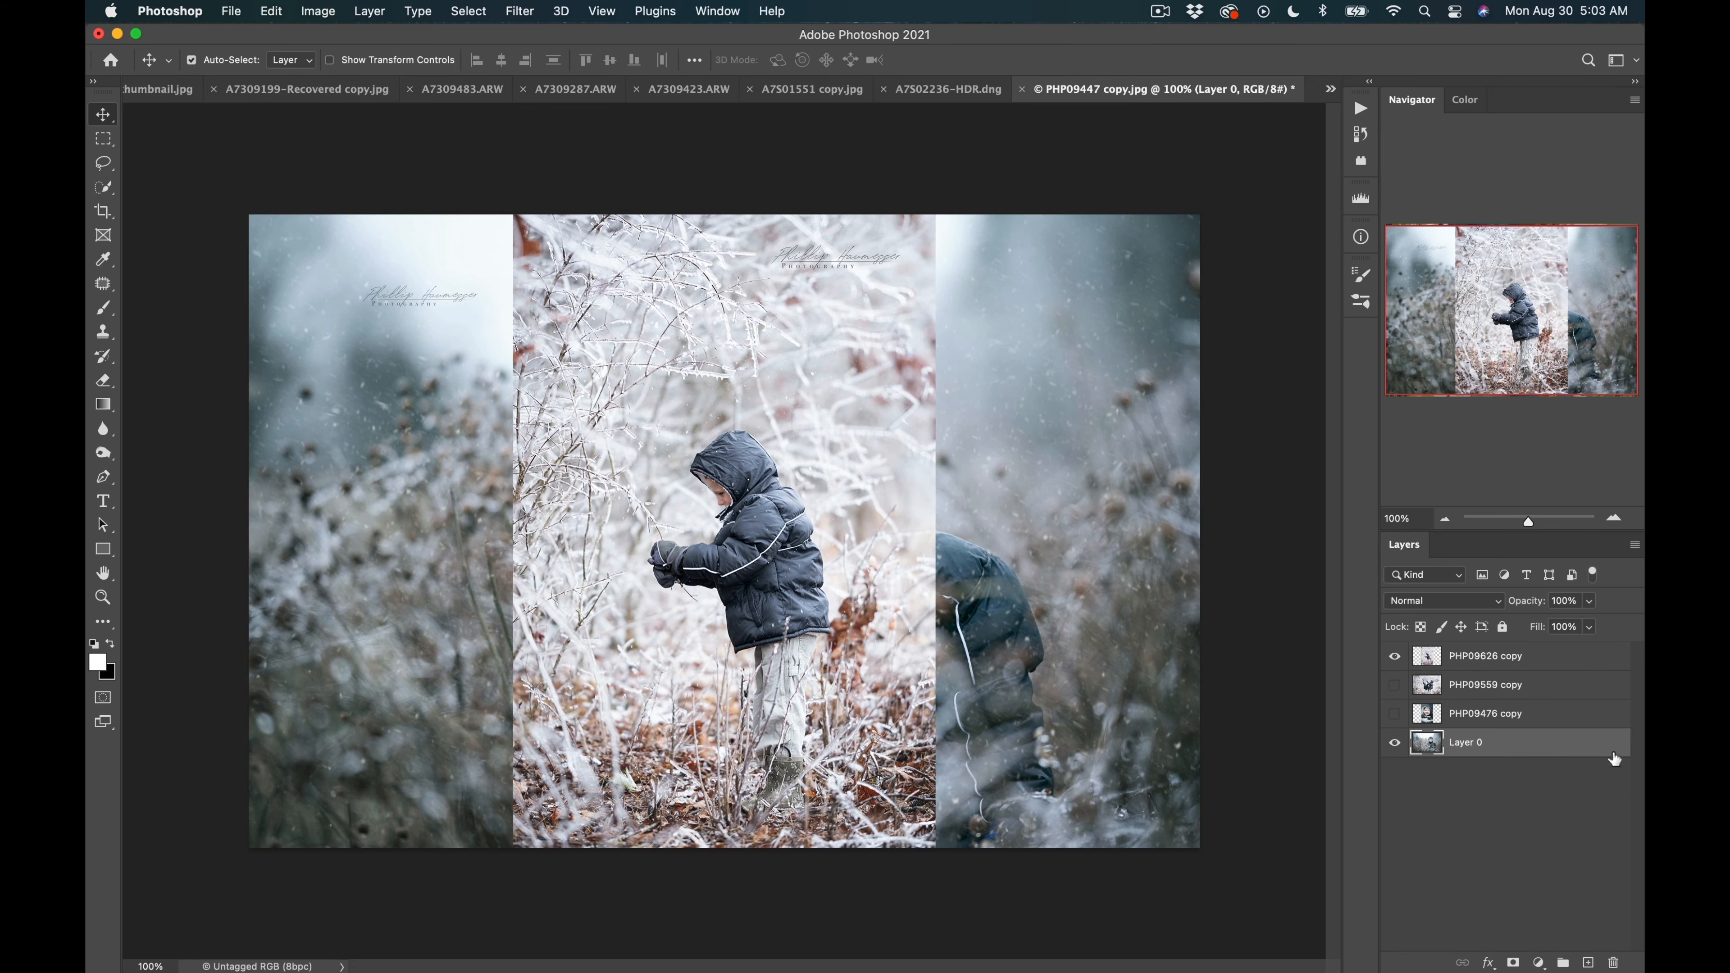
Extend the canvas downward and to the right with the Crop tool.
scroll(651, 496, down, 1)
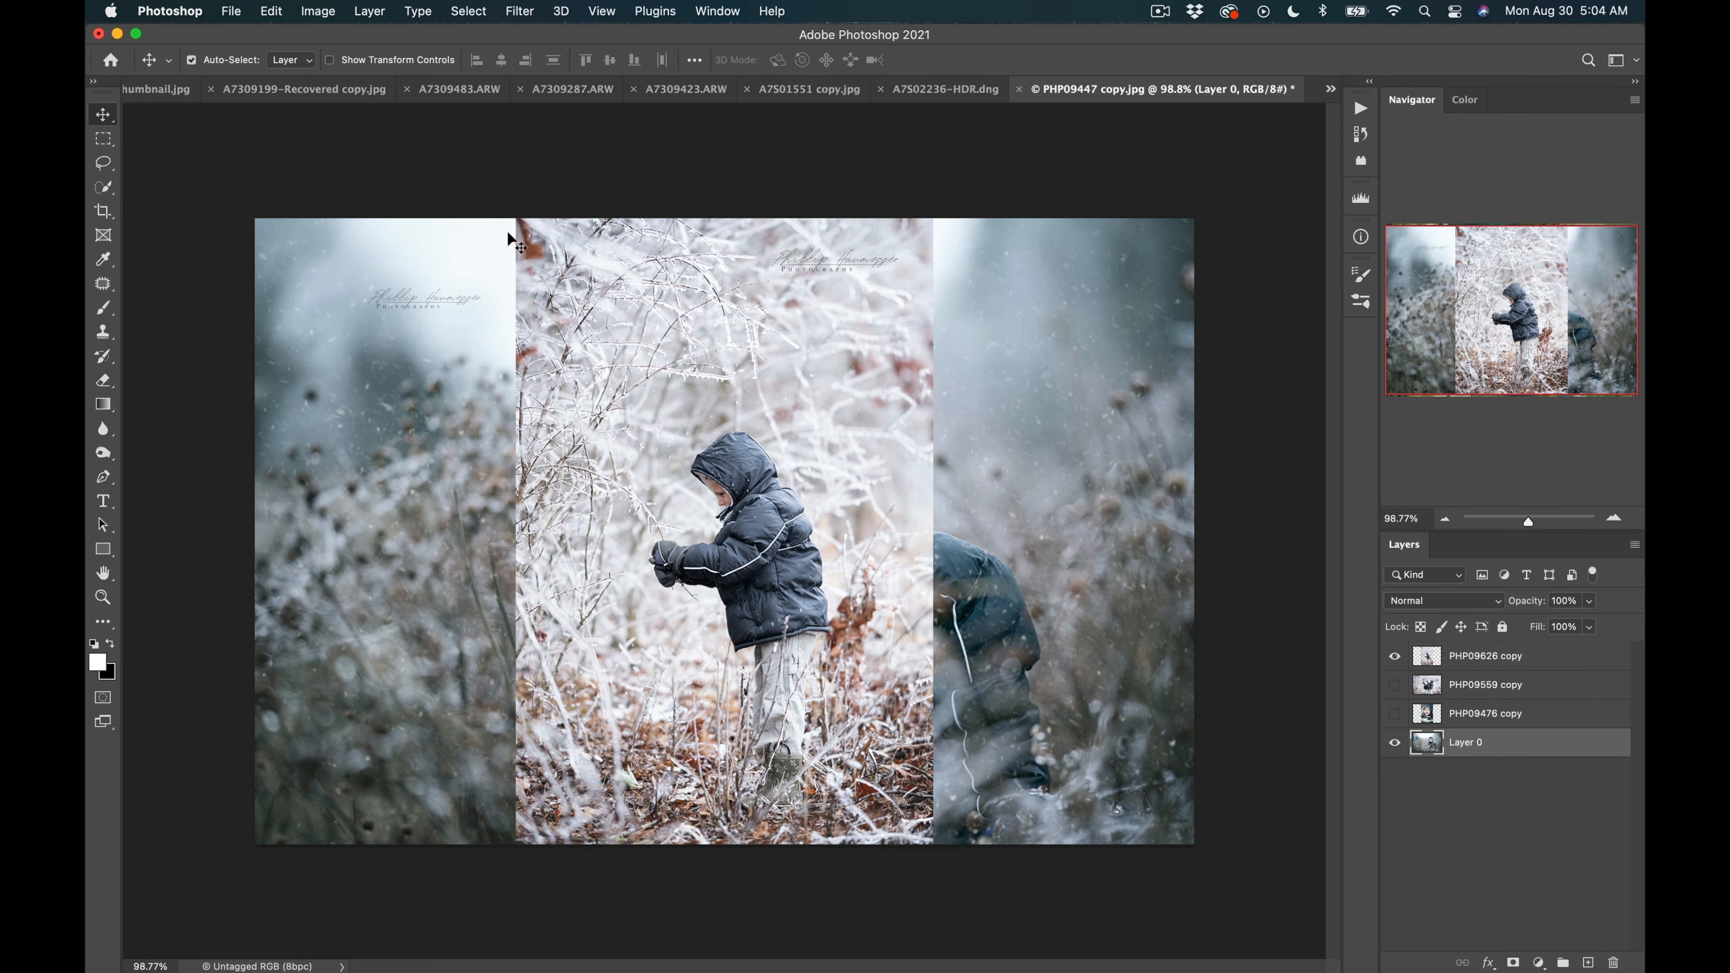
click(106, 211)
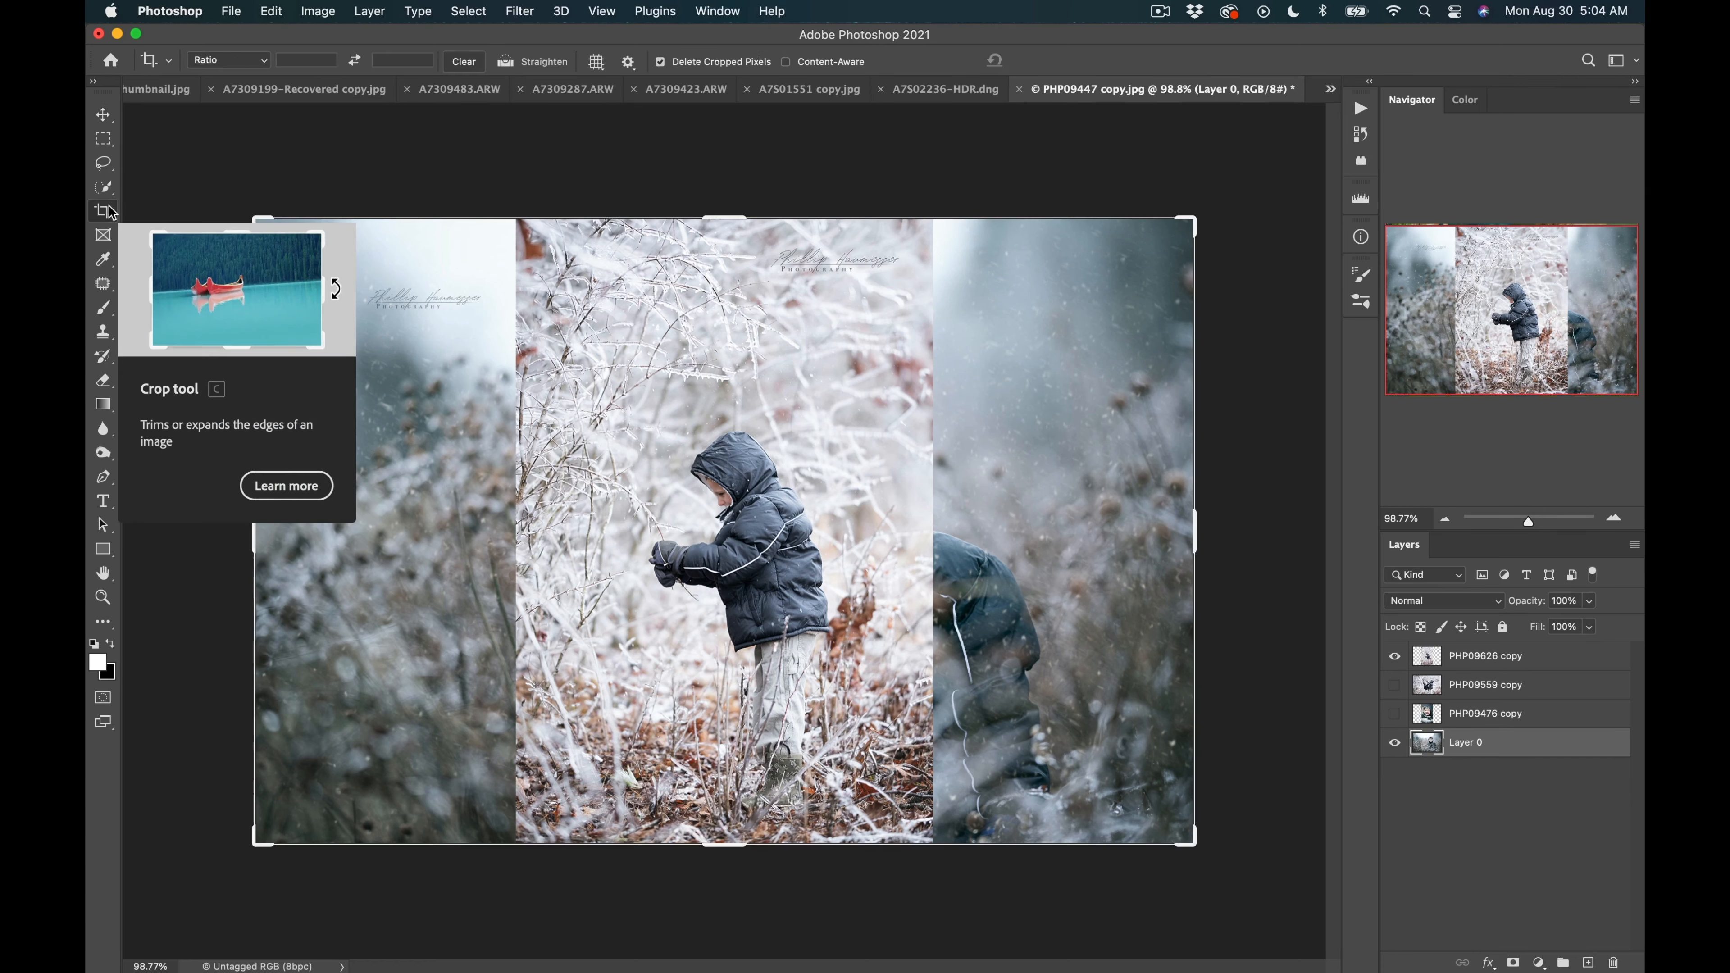
mouse_move(735, 853)
mouse_down()
mouse_move(715, 868)
mouse_move(715, 965)
mouse_move(760, 818)
mouse_move(731, 854)
mouse_up()
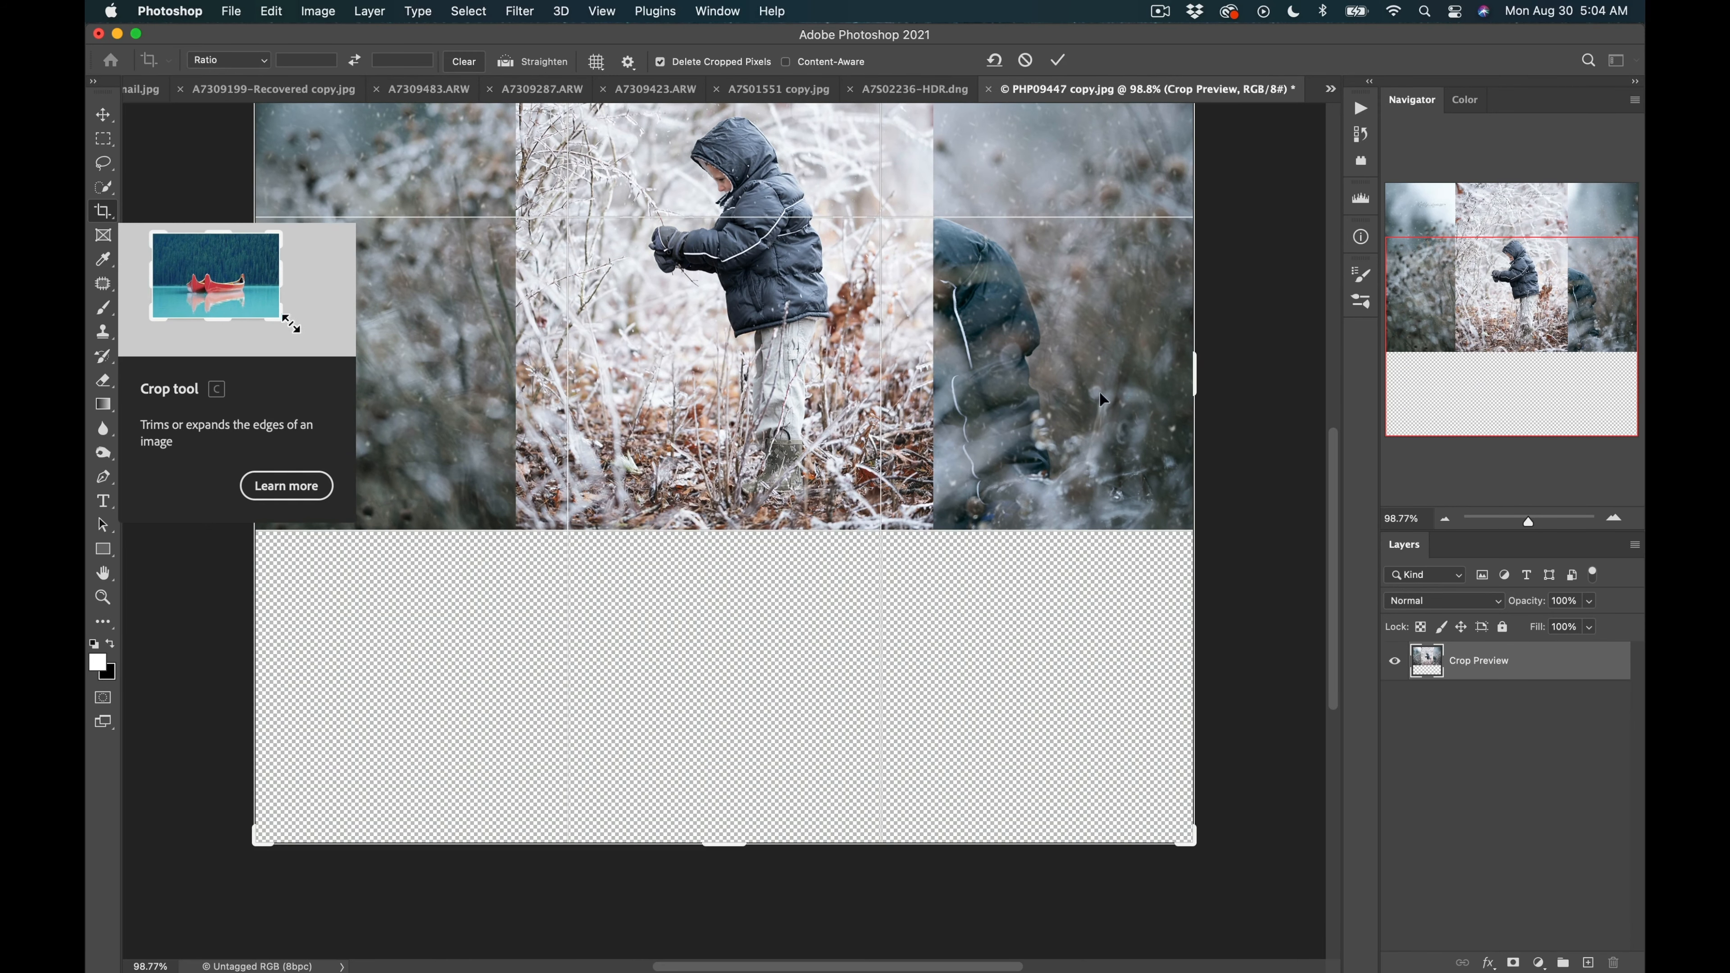
drag(1194, 377, 1239, 373)
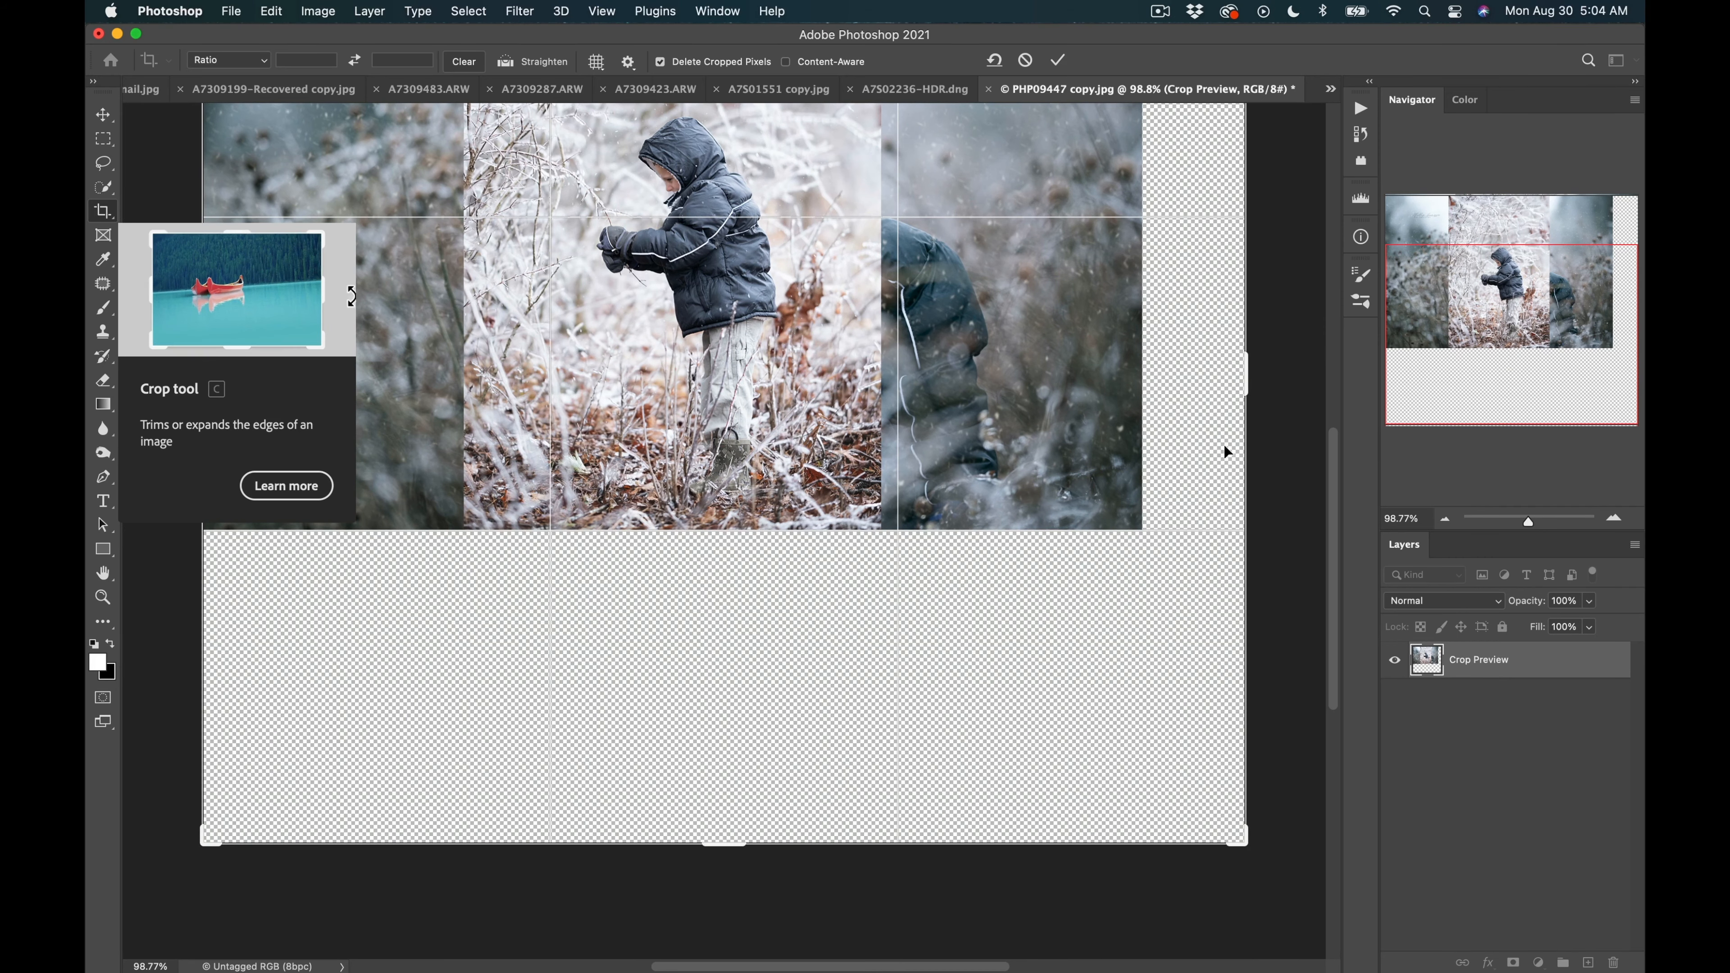
key(Return)
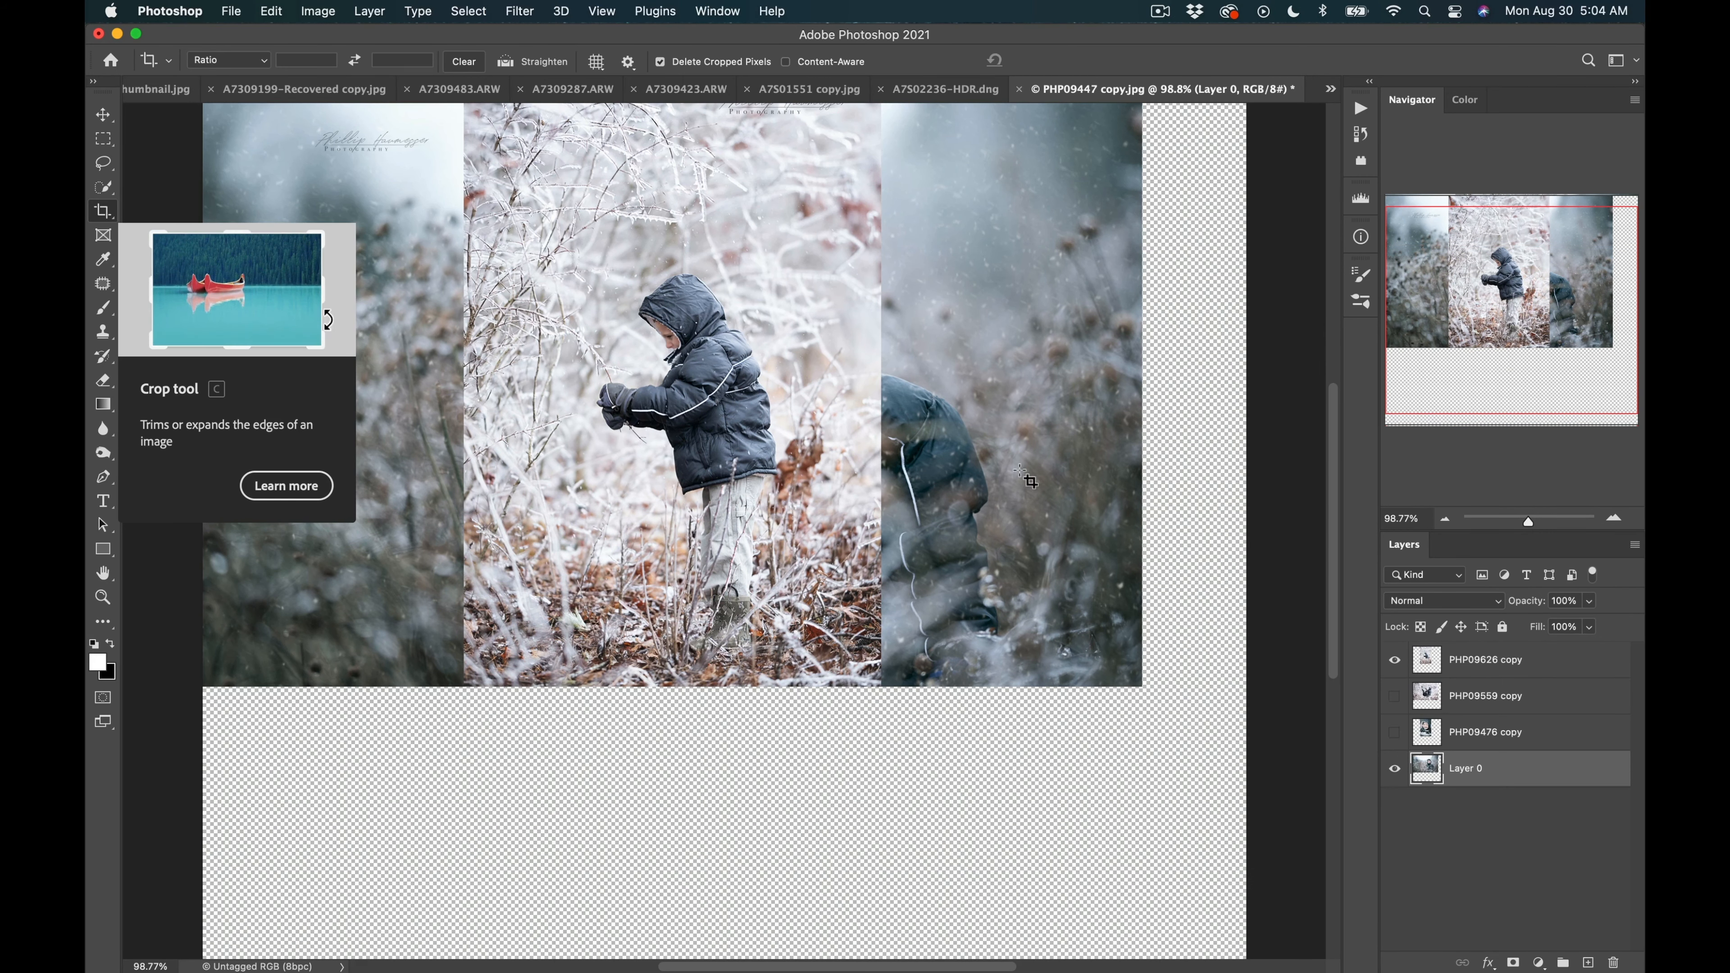
Reposition the frosty-field photo and the hooded-boy background photo within the enlarged canvas.
click(104, 115)
drag(1032, 408, 976, 448)
drag(675, 353, 583, 421)
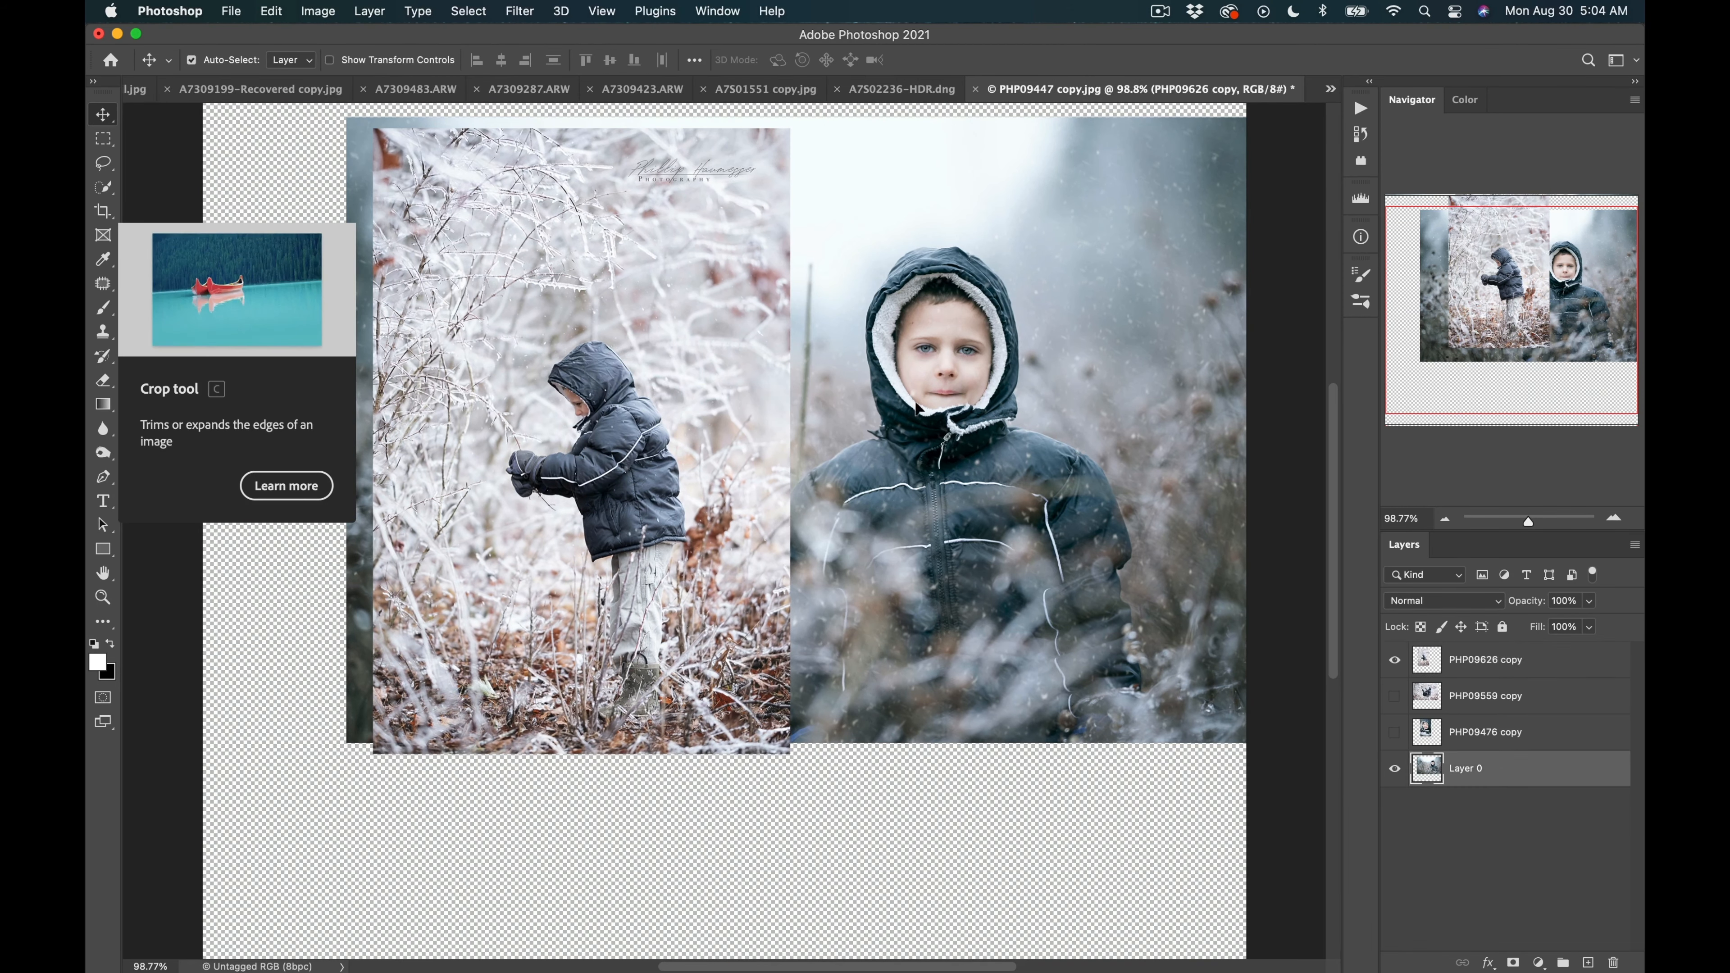
drag(915, 381, 914, 638)
Move the frosty-field photo up into the canvas's top-left corner.
key(super+minus)
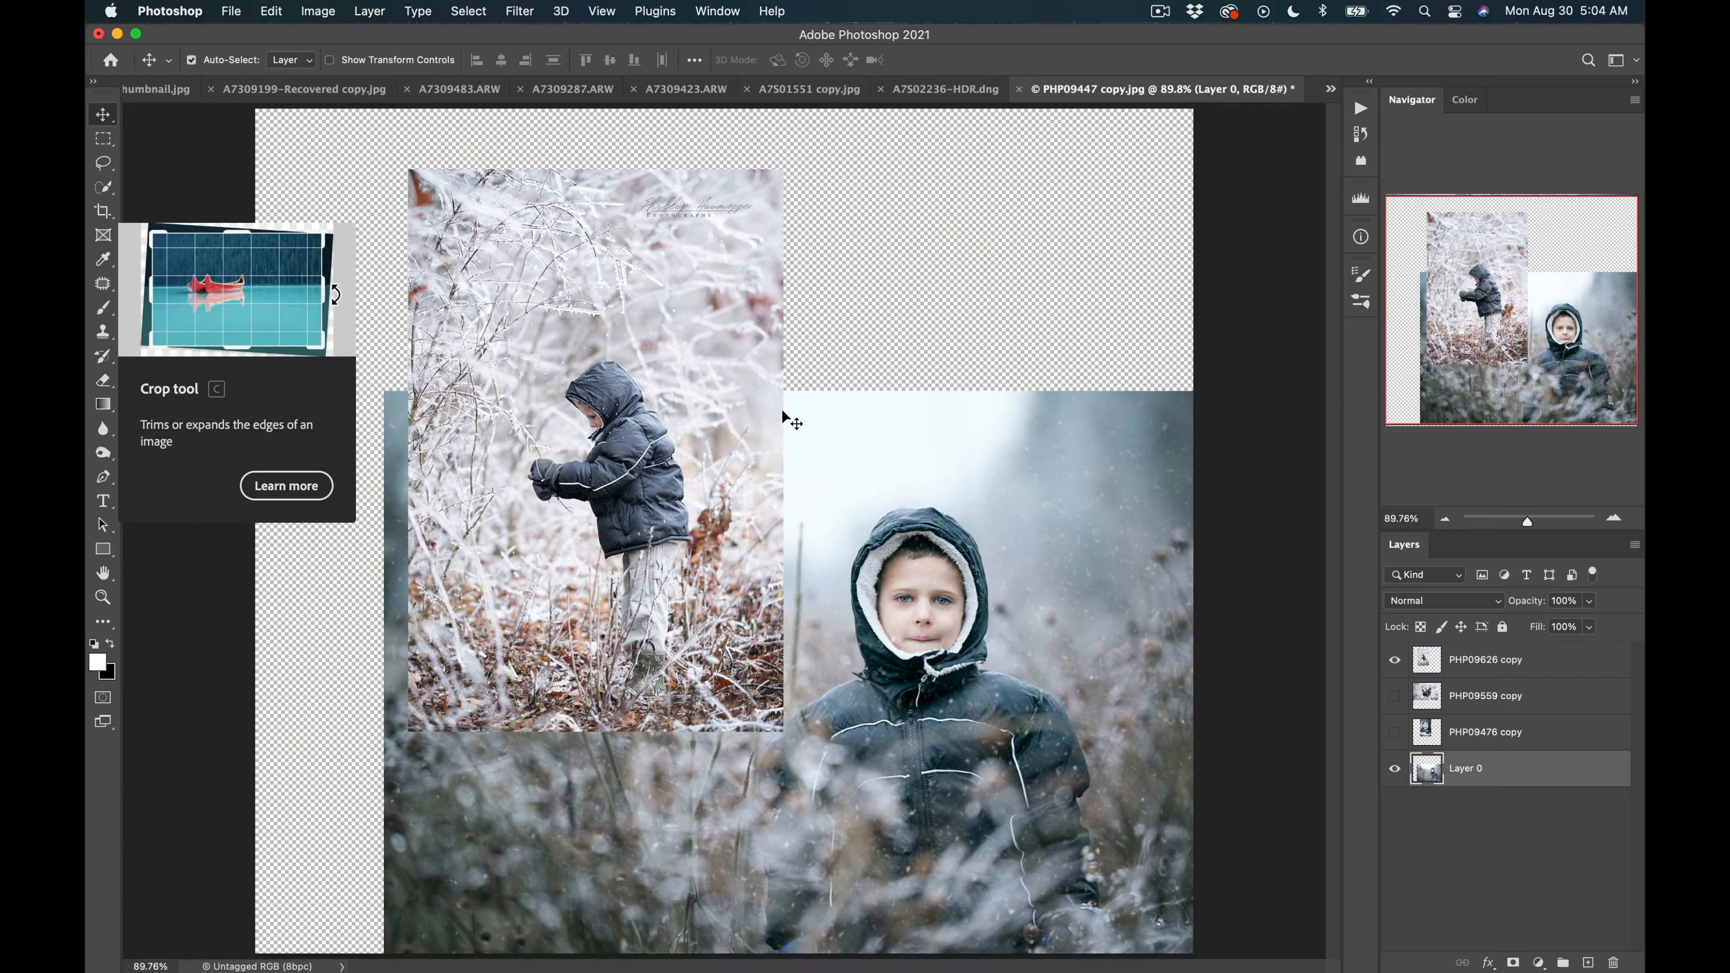
key(super+minus)
drag(678, 431, 644, 395)
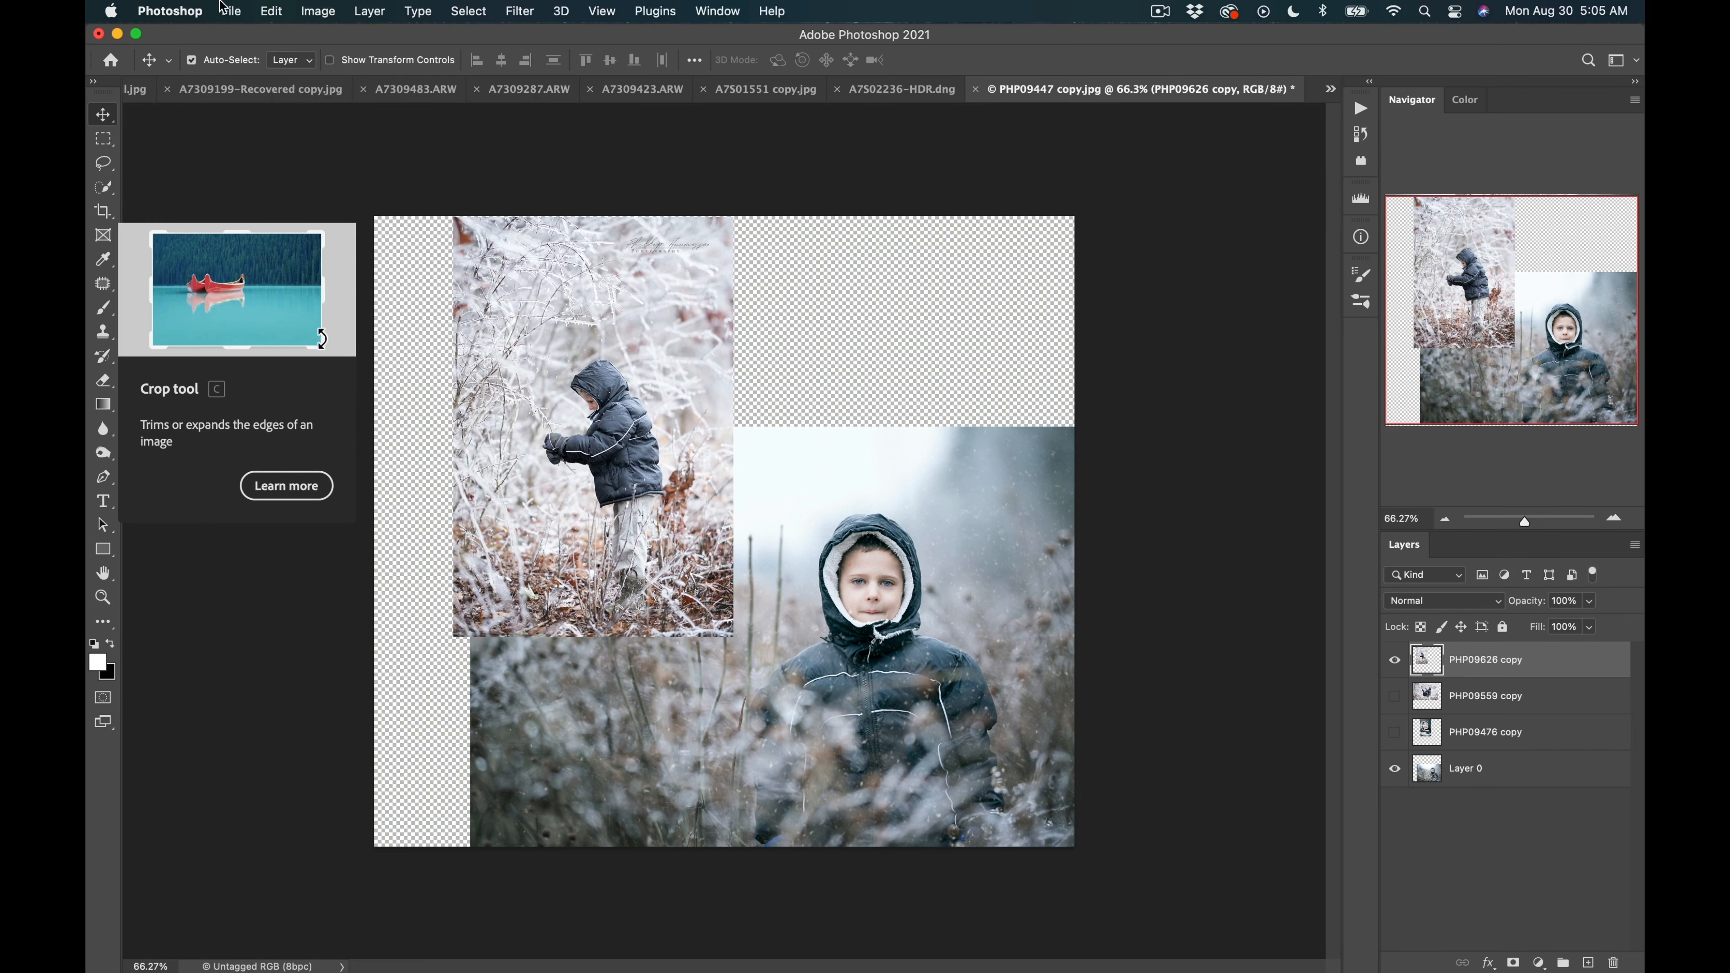
Scale down the frosty-field photo in the top-left corner with Free Transform.
click(275, 7)
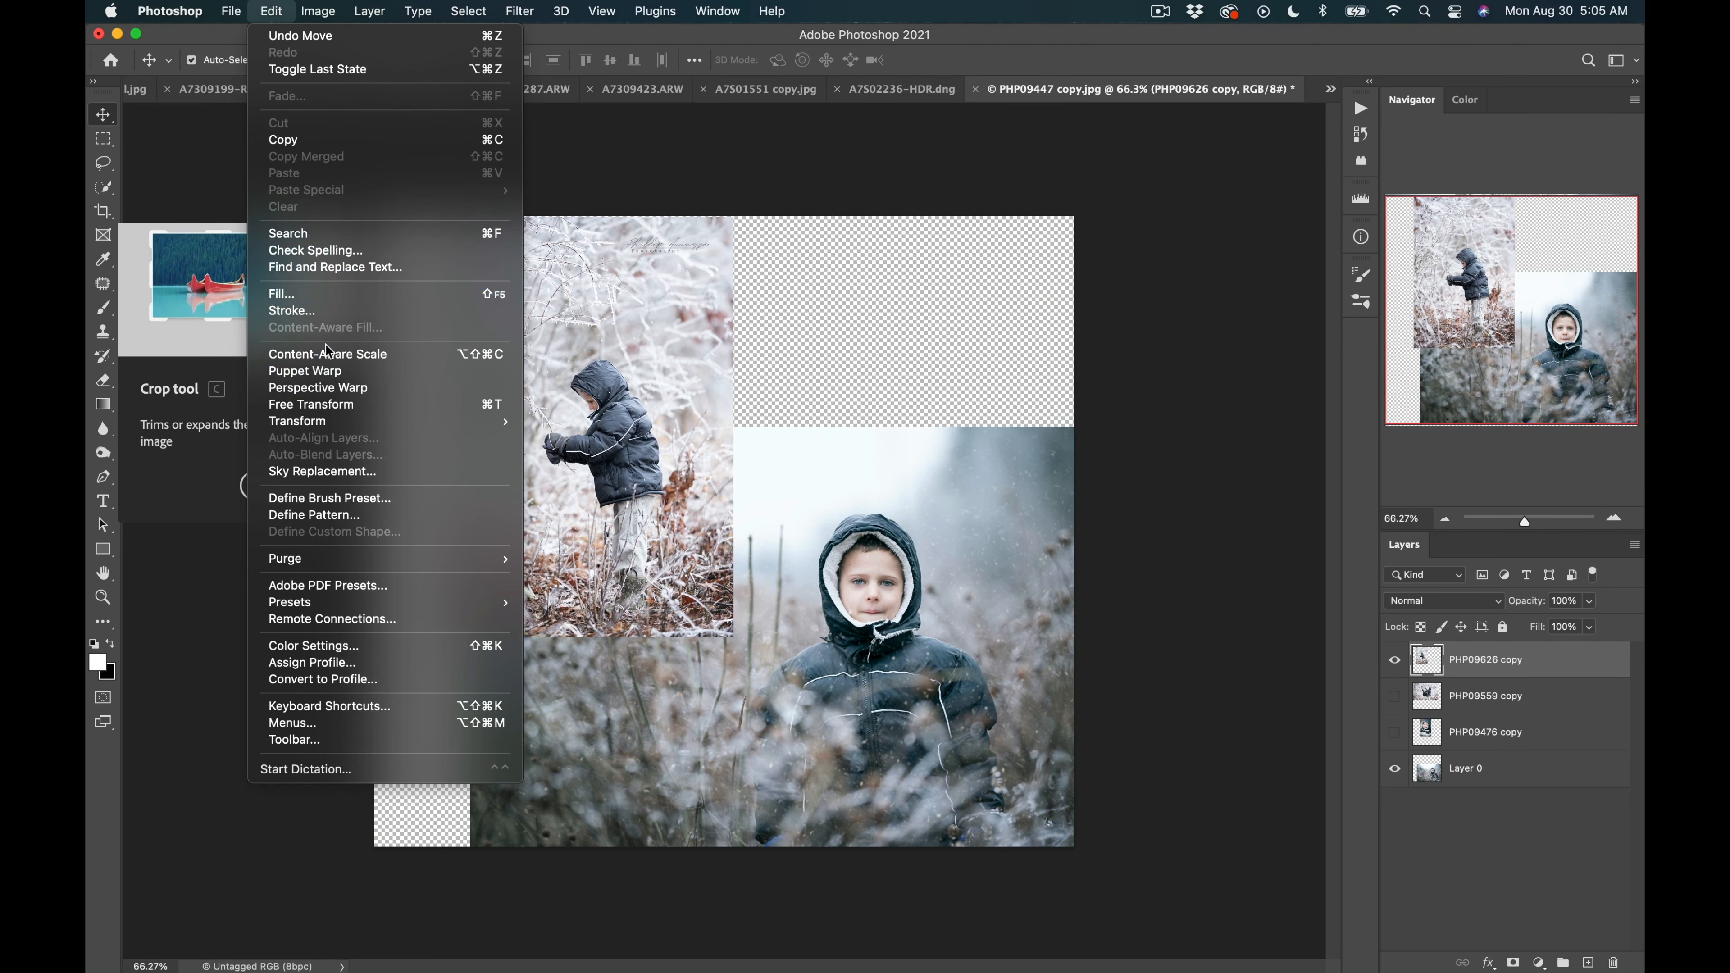
click(360, 403)
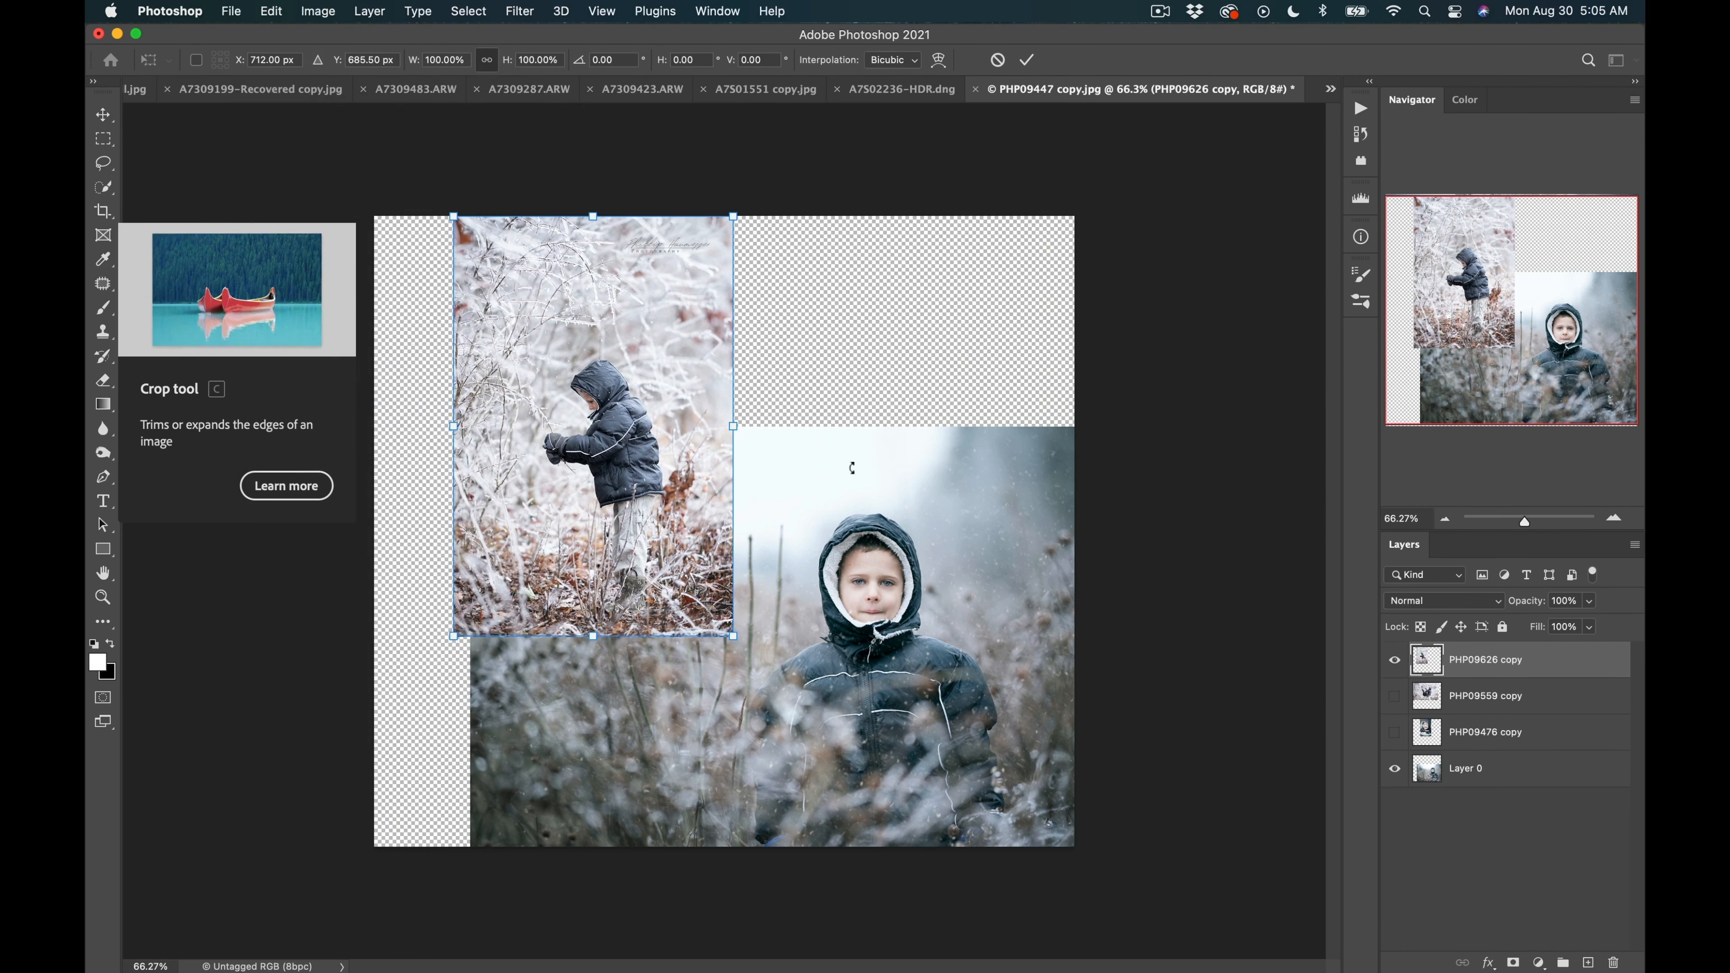
drag(726, 640, 751, 581)
key(Return)
Move the hooded-boy photo beneath the frosty-field photo and scale it to about 41% to match its width.
drag(831, 655, 895, 680)
drag(926, 614, 848, 786)
key(super+t)
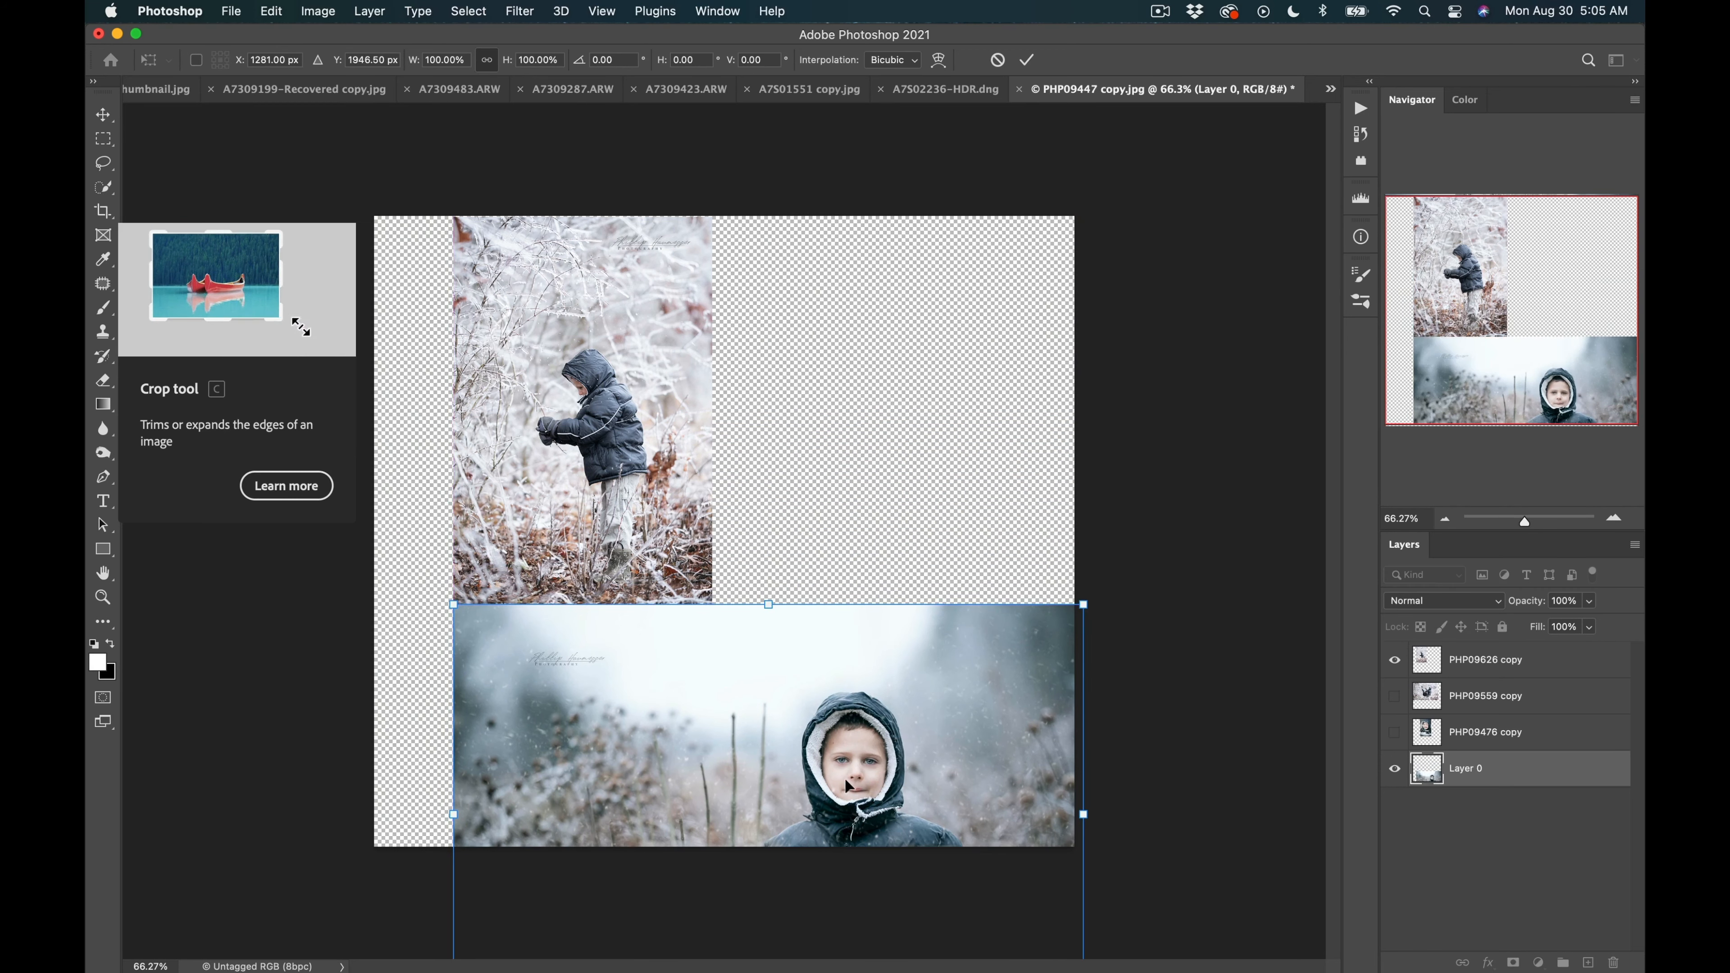
drag(1085, 815, 867, 815)
drag(695, 821, 689, 746)
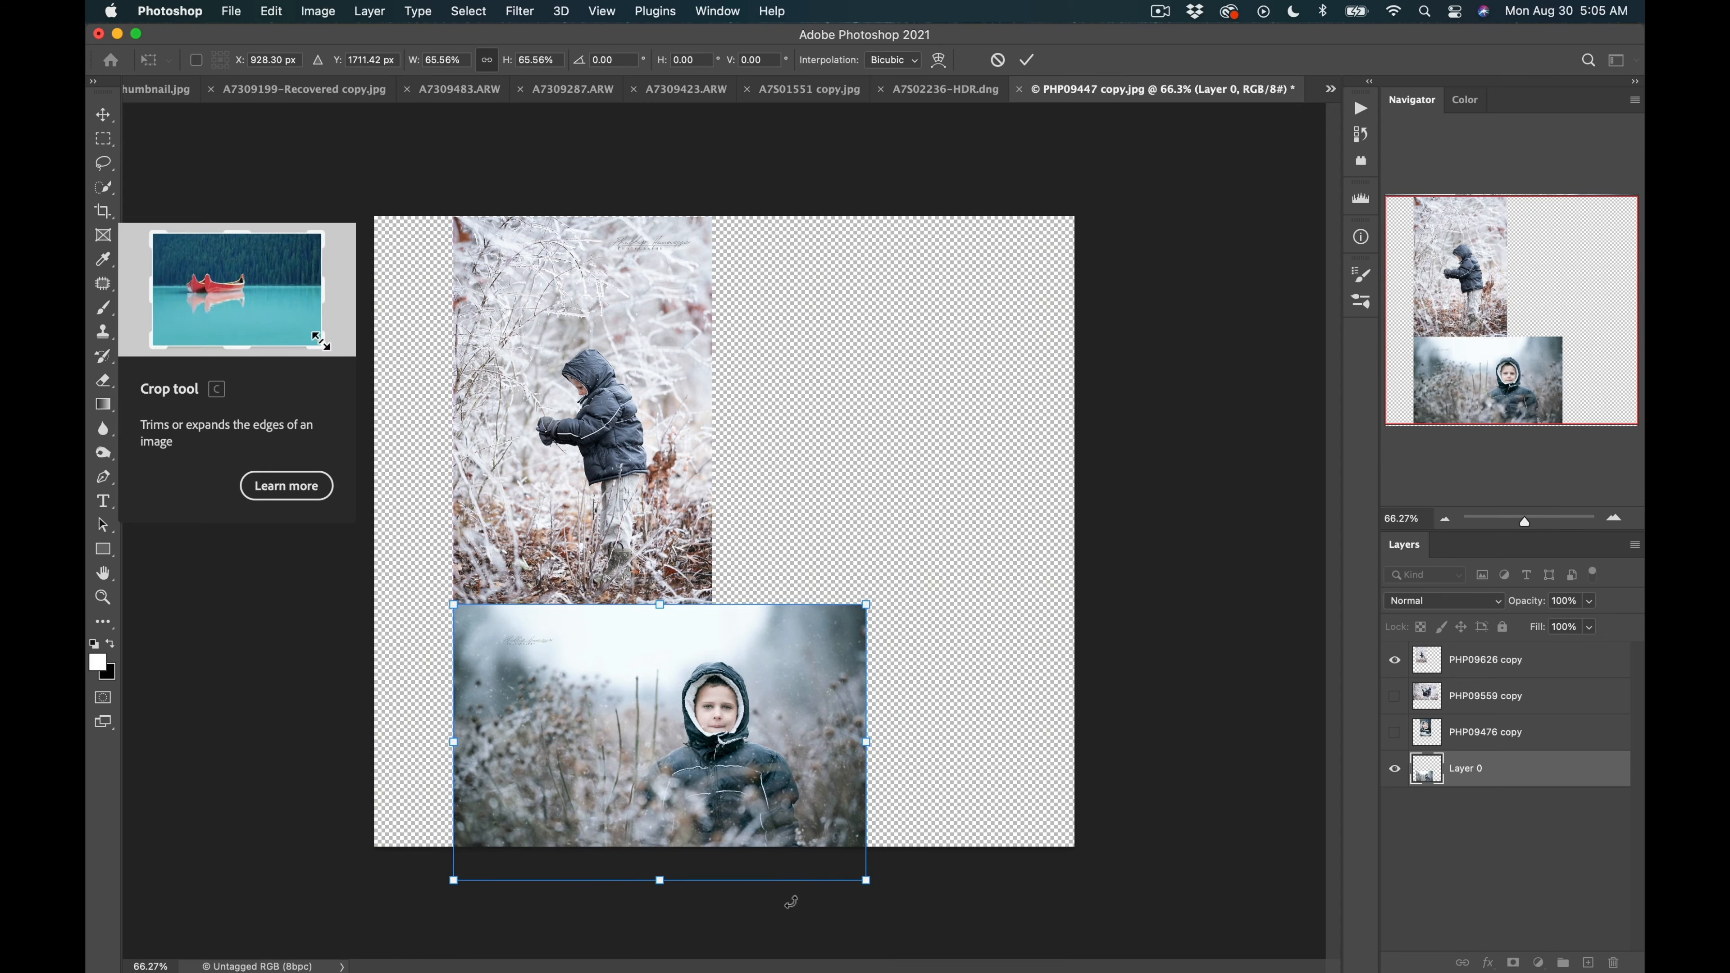
drag(865, 880, 721, 757)
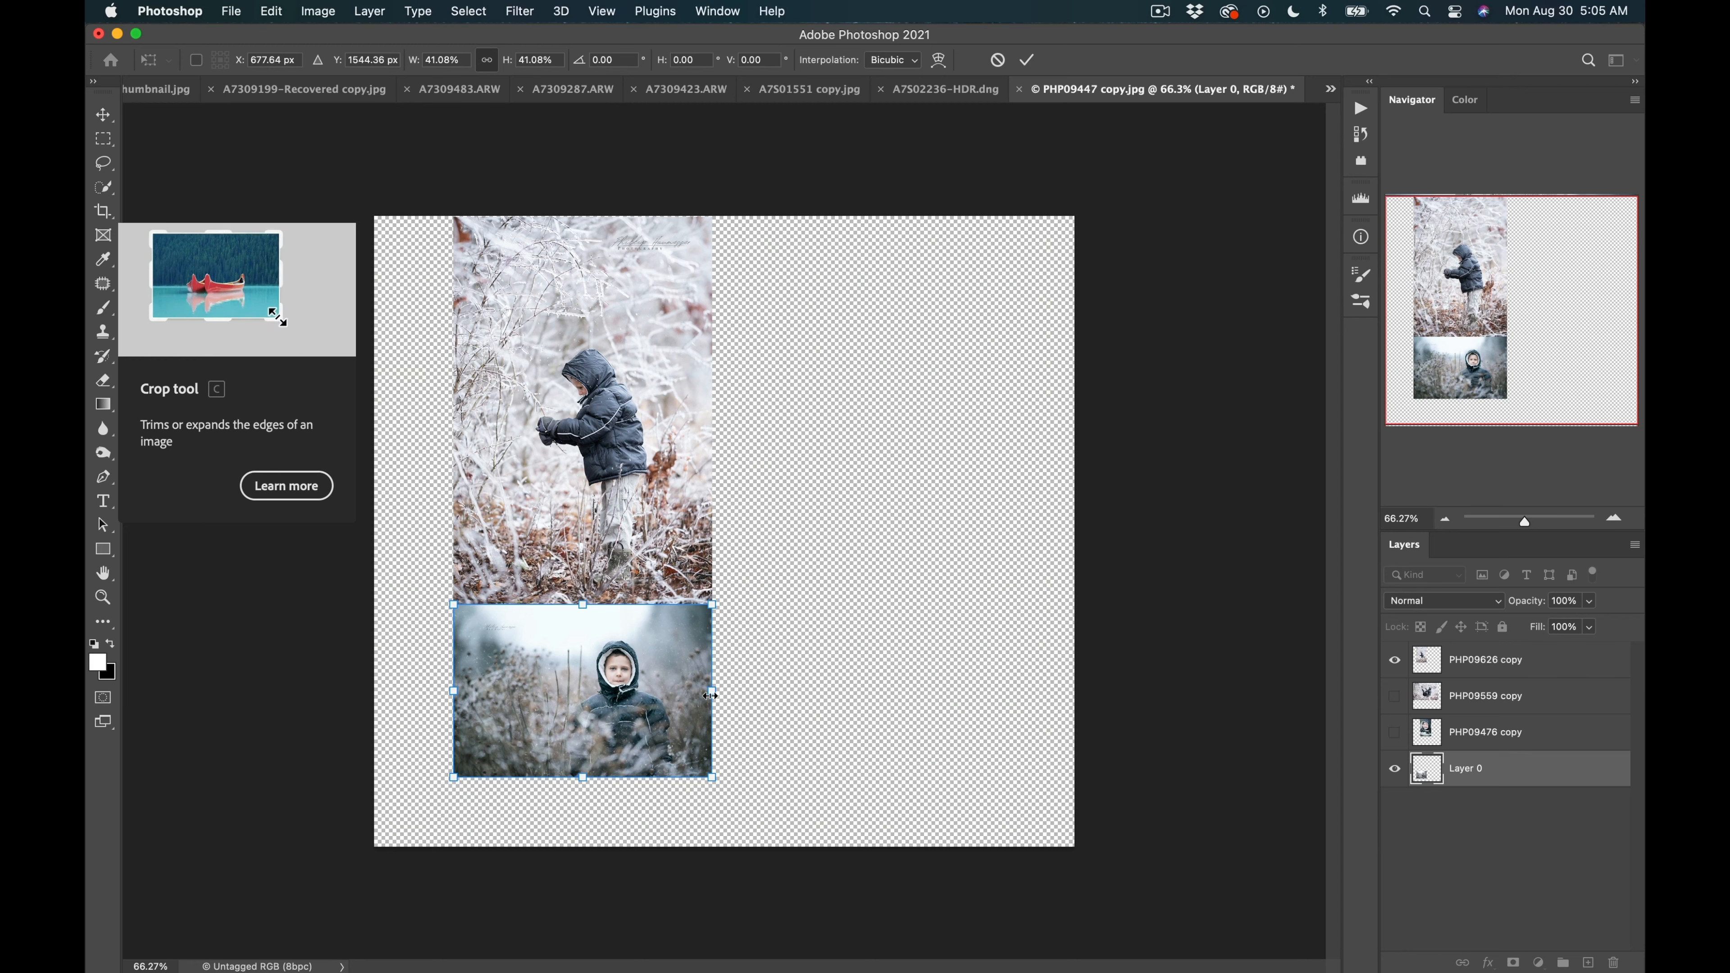
mouse_move(711, 694)
mouse_down()
mouse_move(595, 691)
mouse_move(749, 688)
mouse_move(641, 682)
mouse_move(712, 671)
mouse_up()
key(Return)
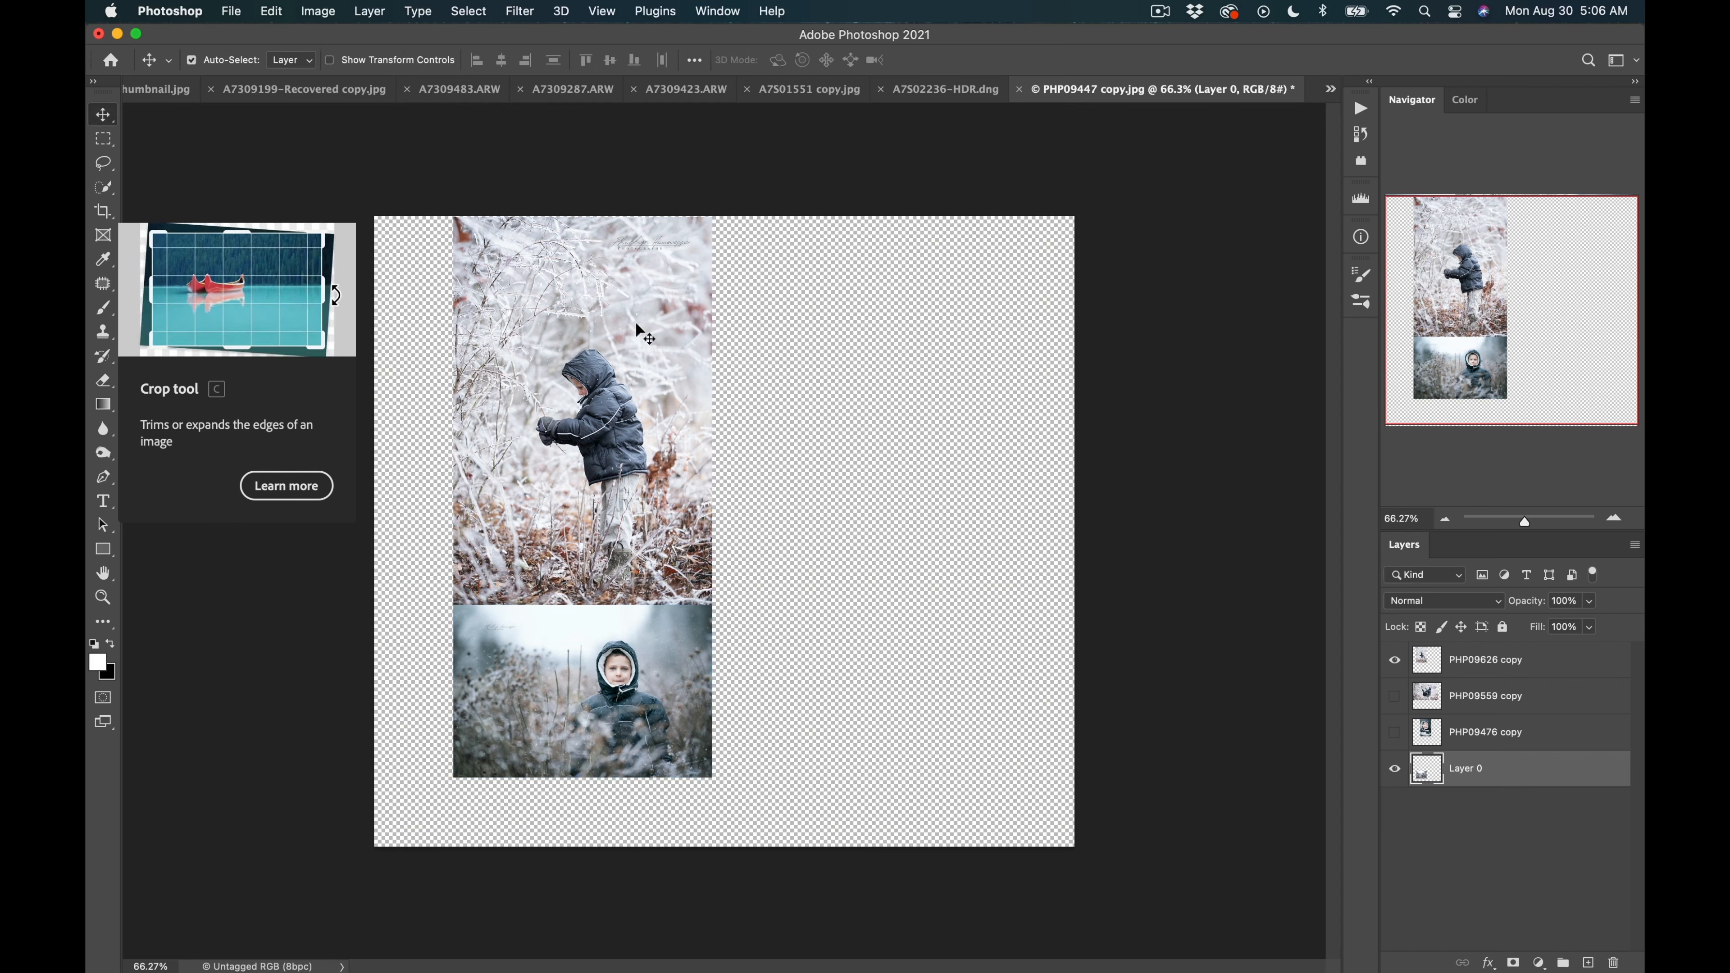
Select both left-hand photos and scale them together to about 113% so they fill the left column.
click(625, 424)
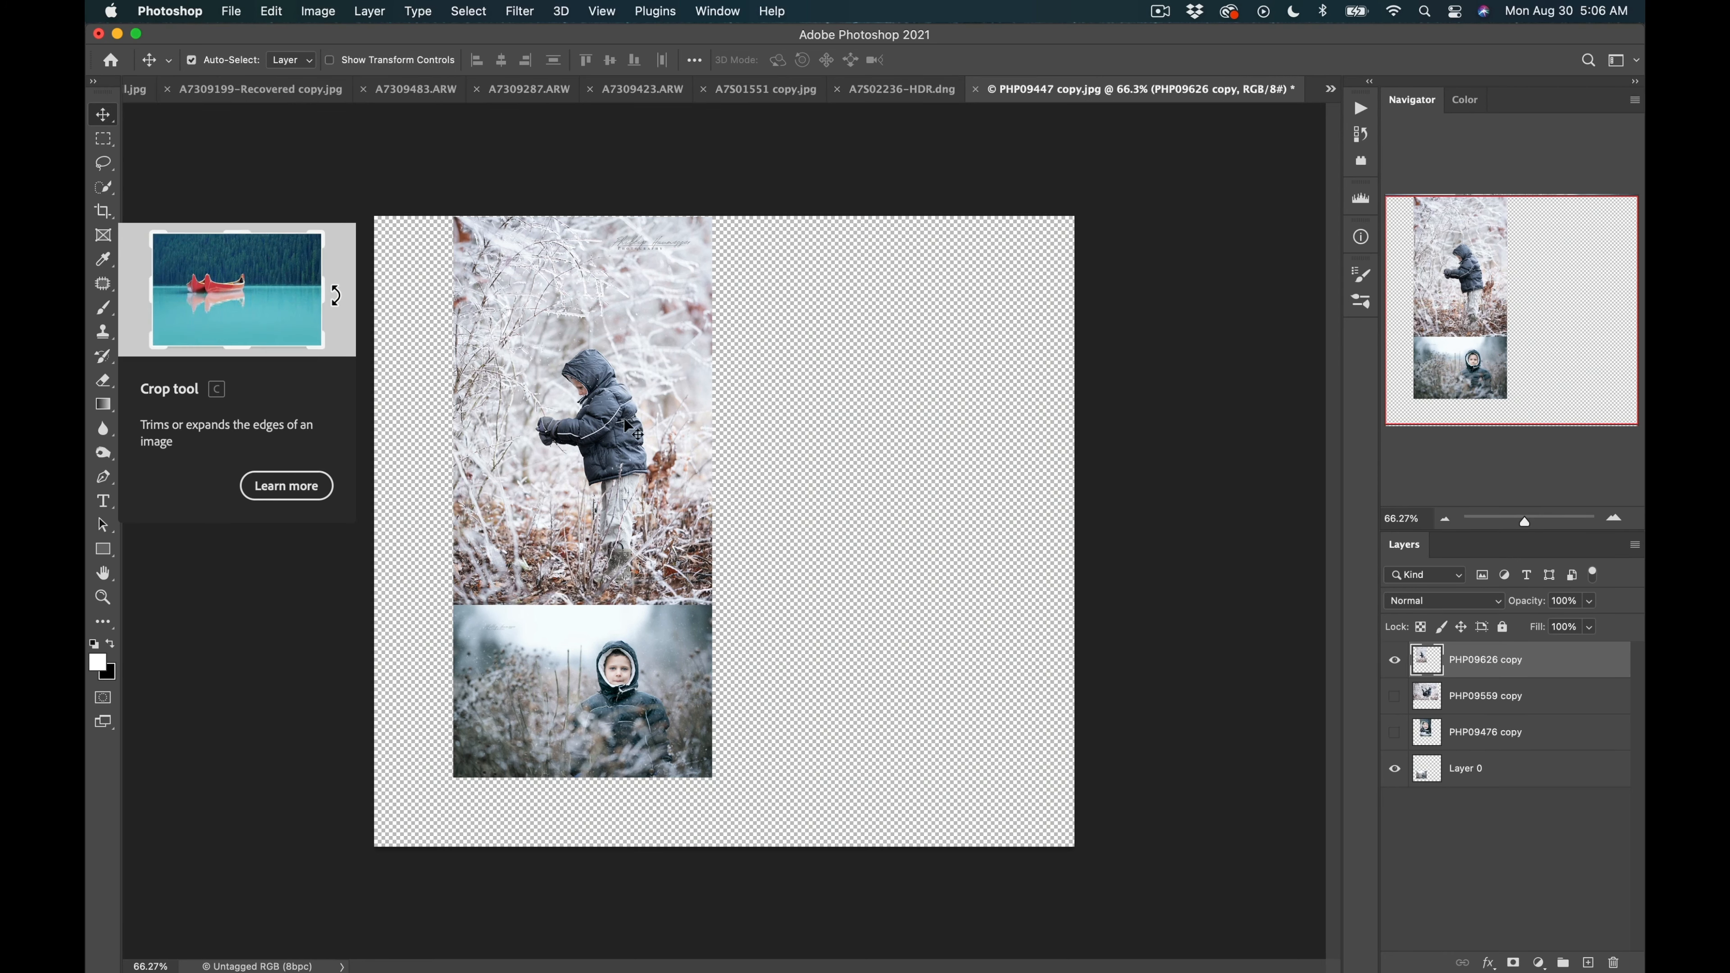
super+click(1424, 758)
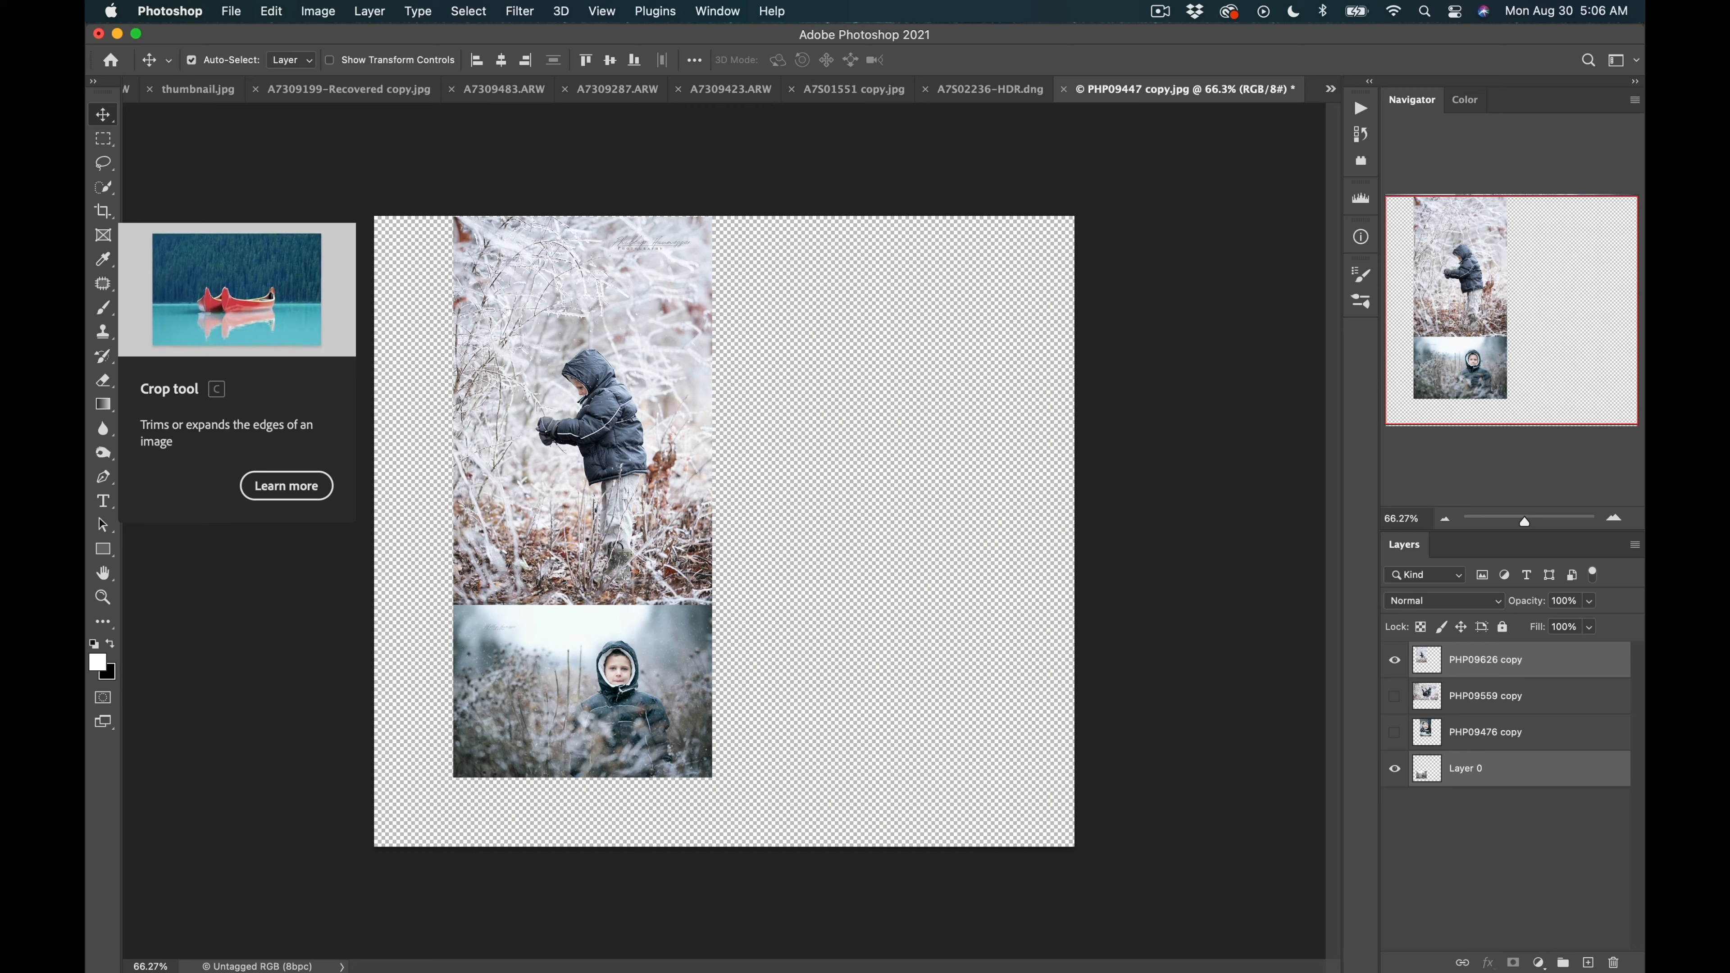
key(super+t)
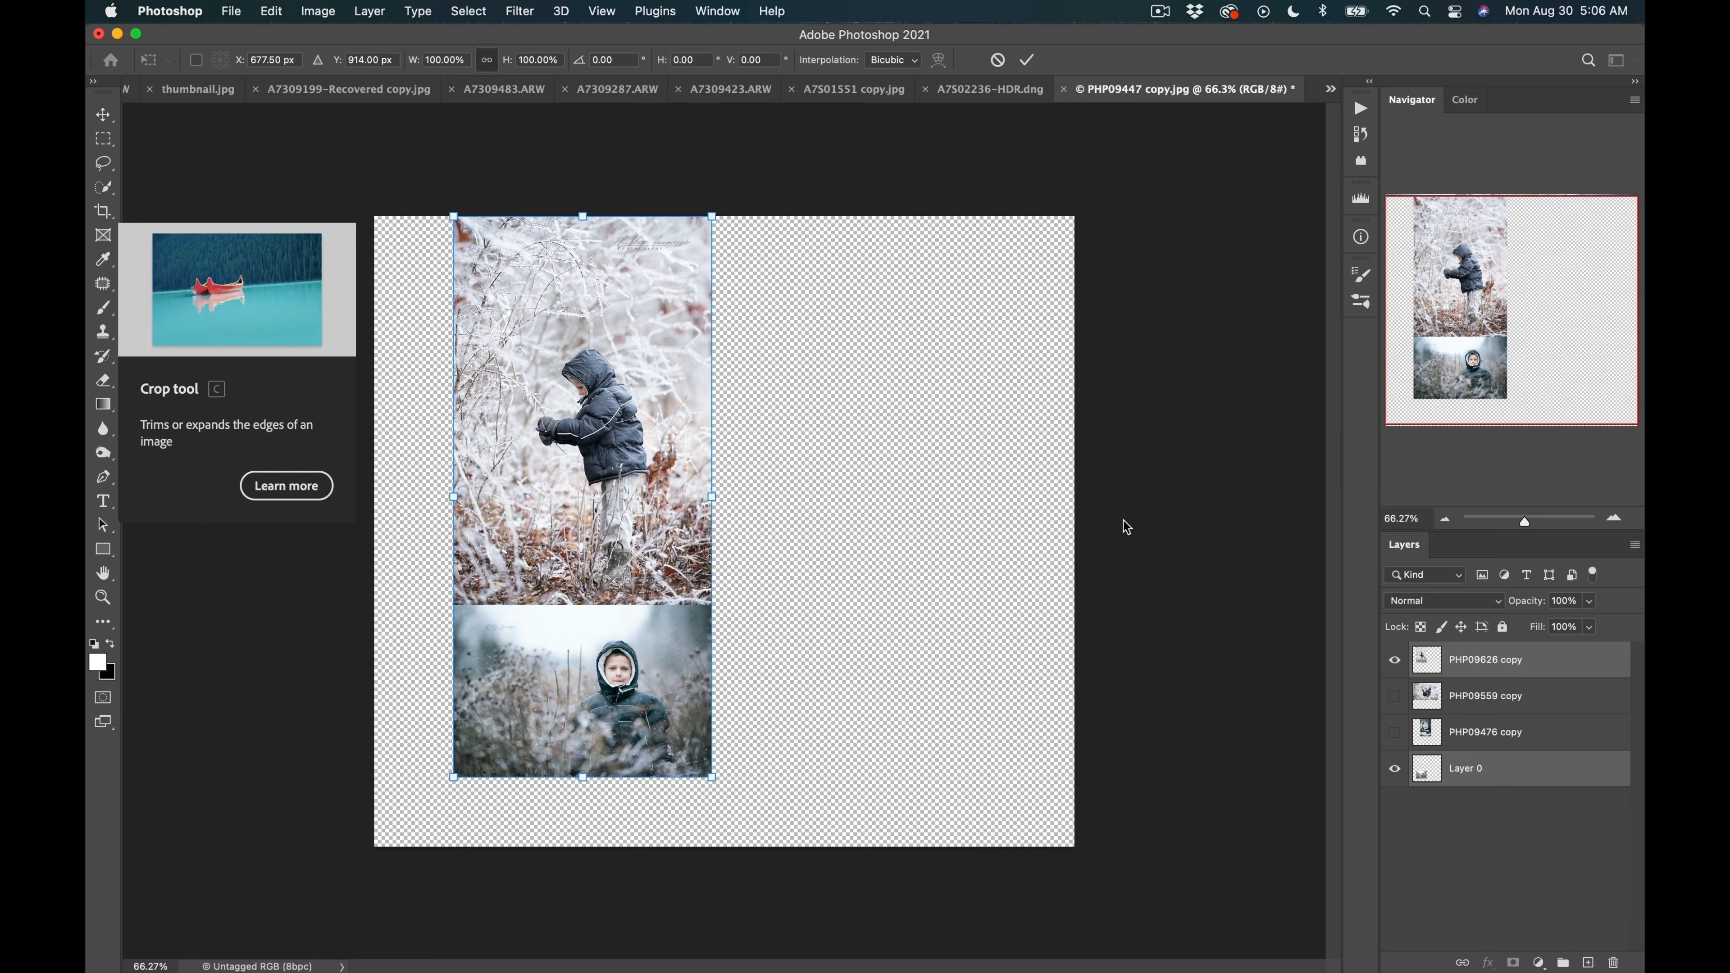
drag(595, 310, 515, 334)
drag(634, 780, 669, 845)
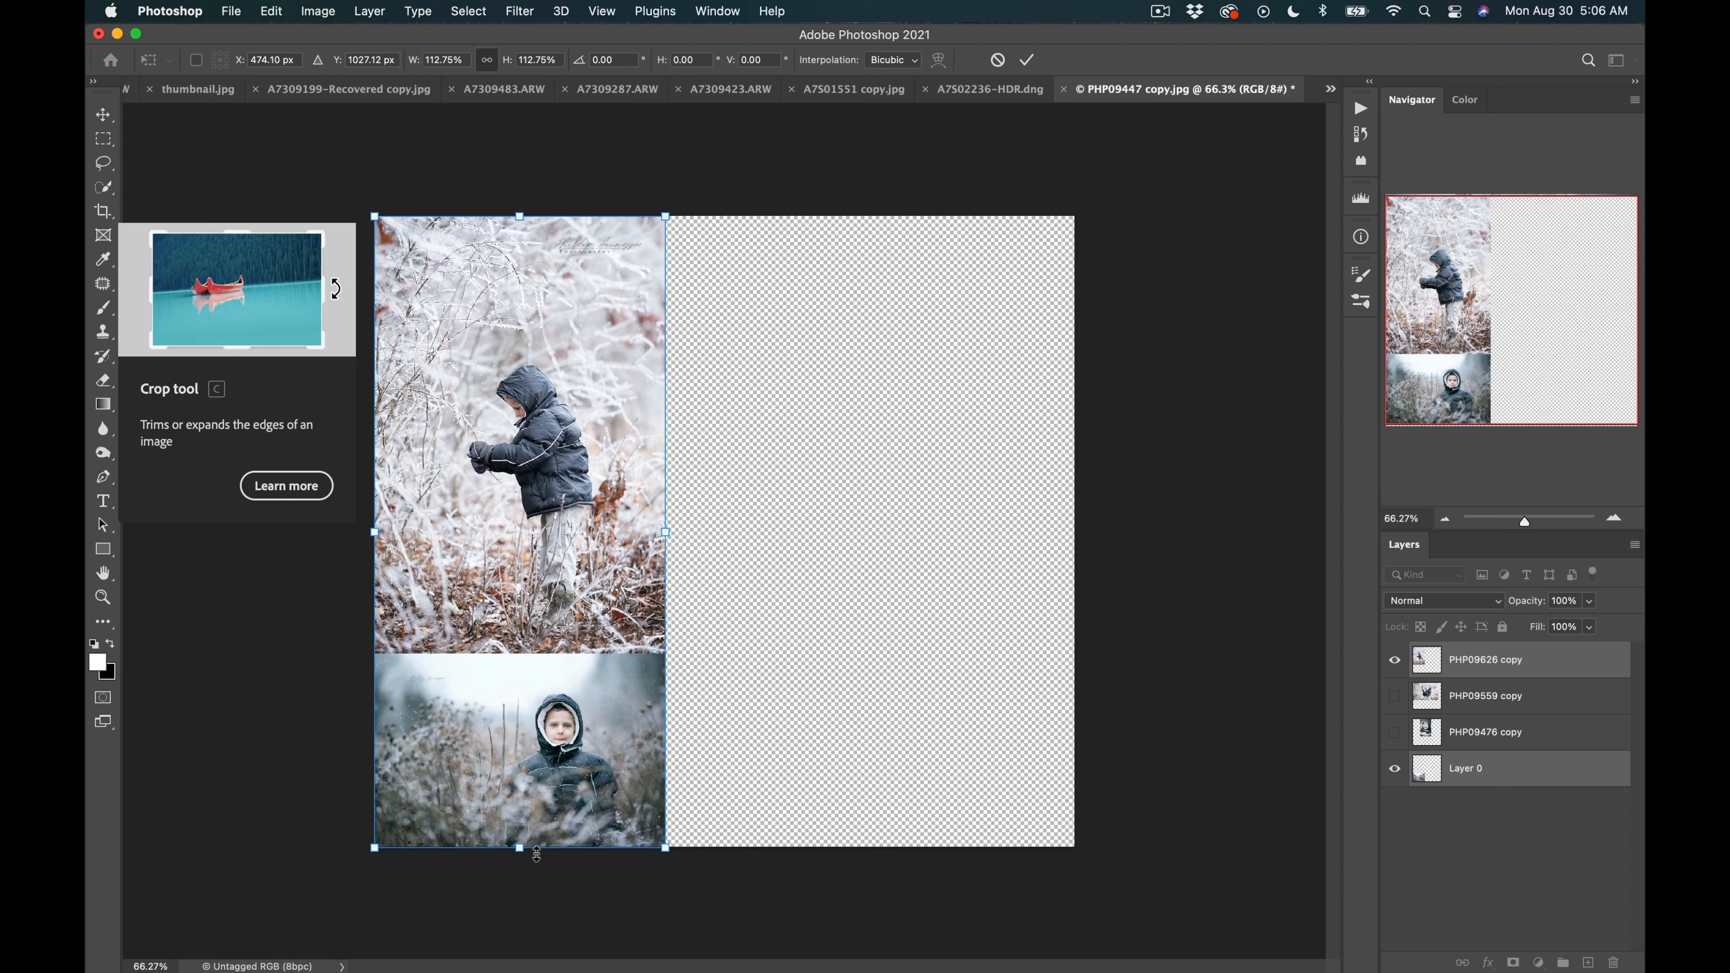
mouse_move(546, 853)
mouse_down()
mouse_move(504, 719)
mouse_move(508, 763)
mouse_move(518, 657)
mouse_move(516, 847)
mouse_up()
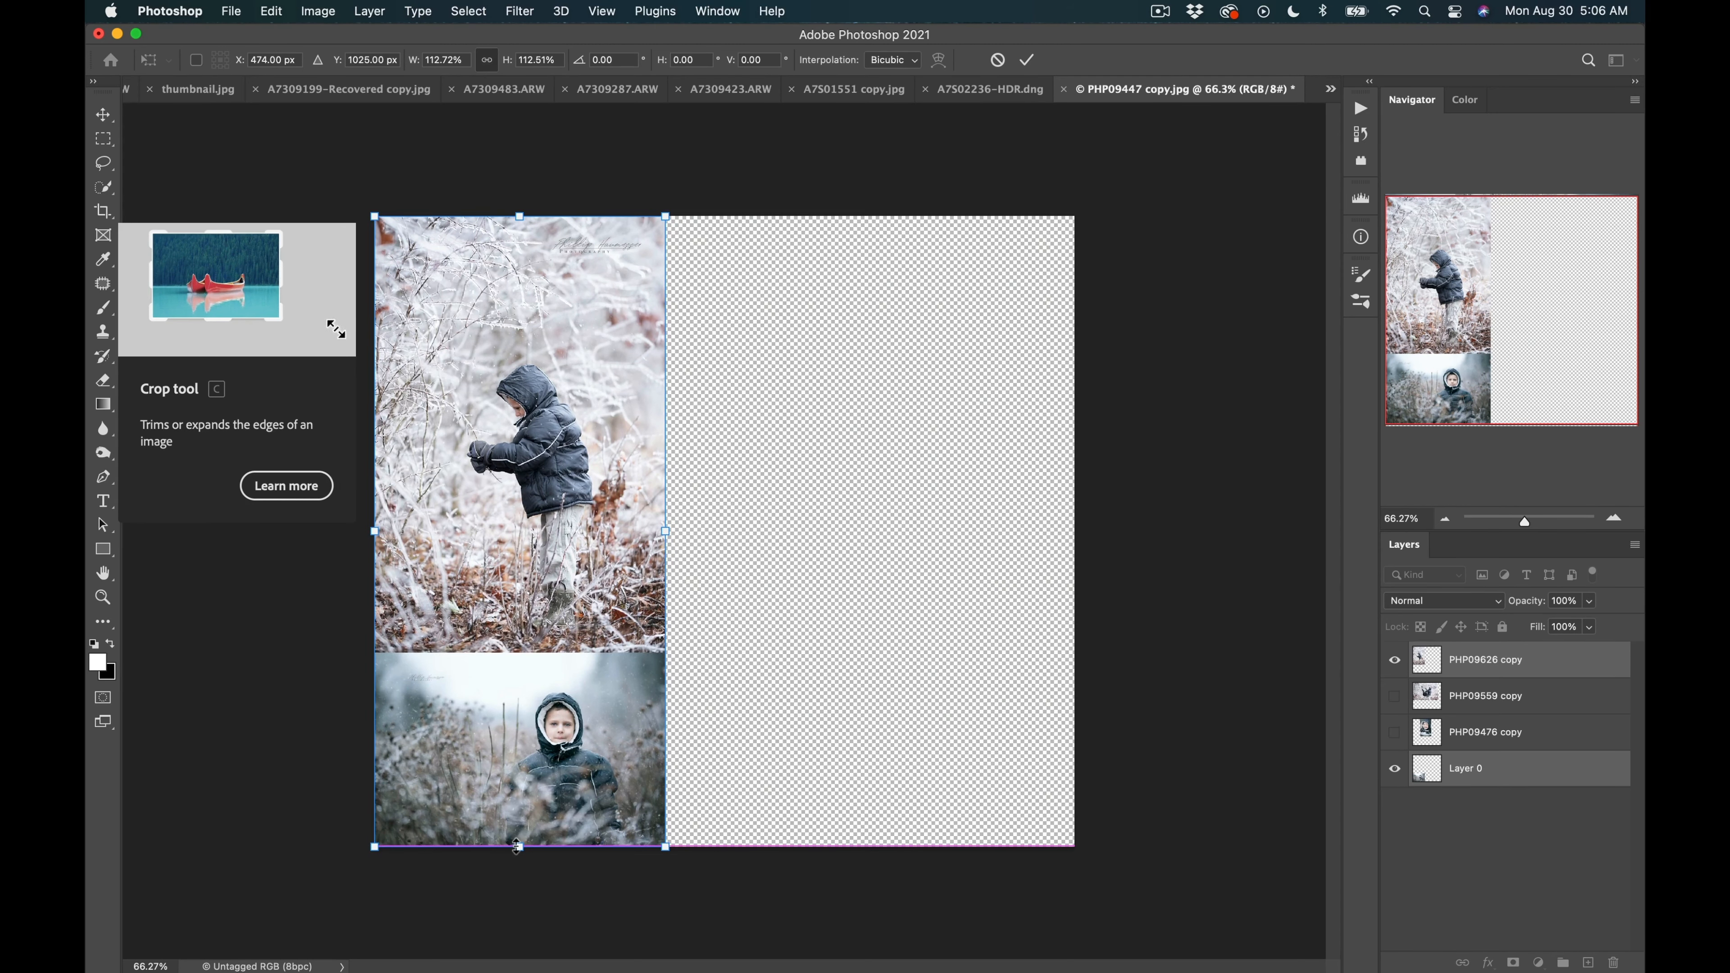
key(Return)
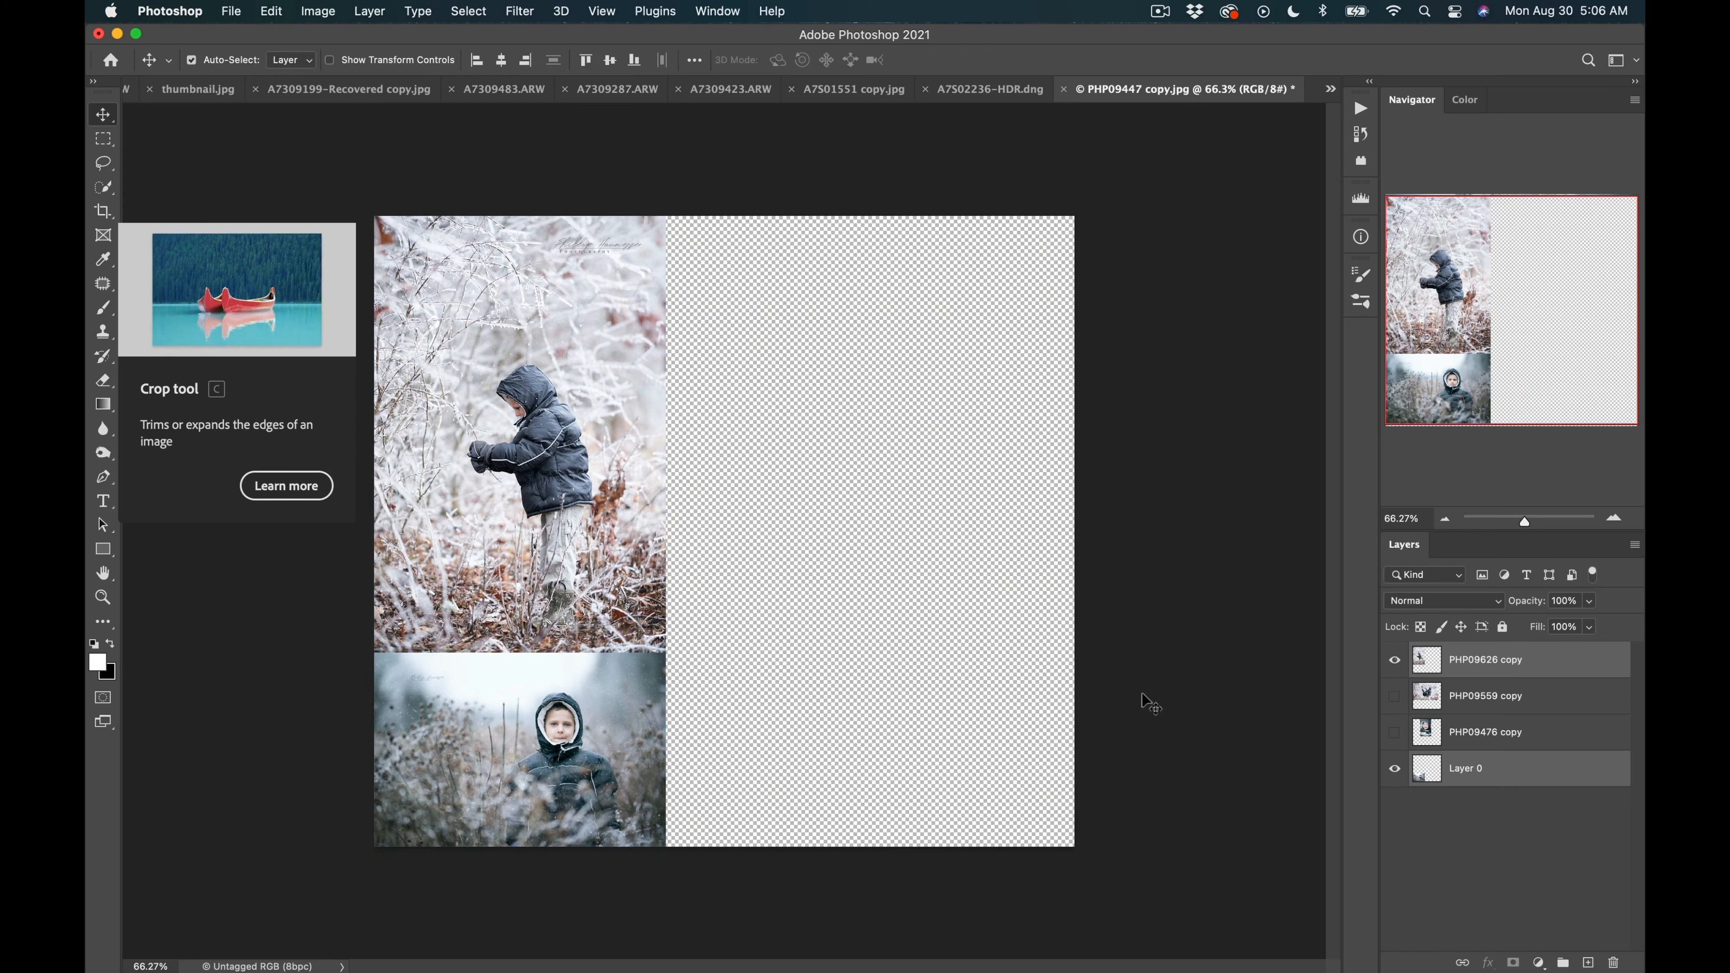
Show the PHP09559 copy layer and scale and move its two-boys photo into the top-right area.
click(1396, 698)
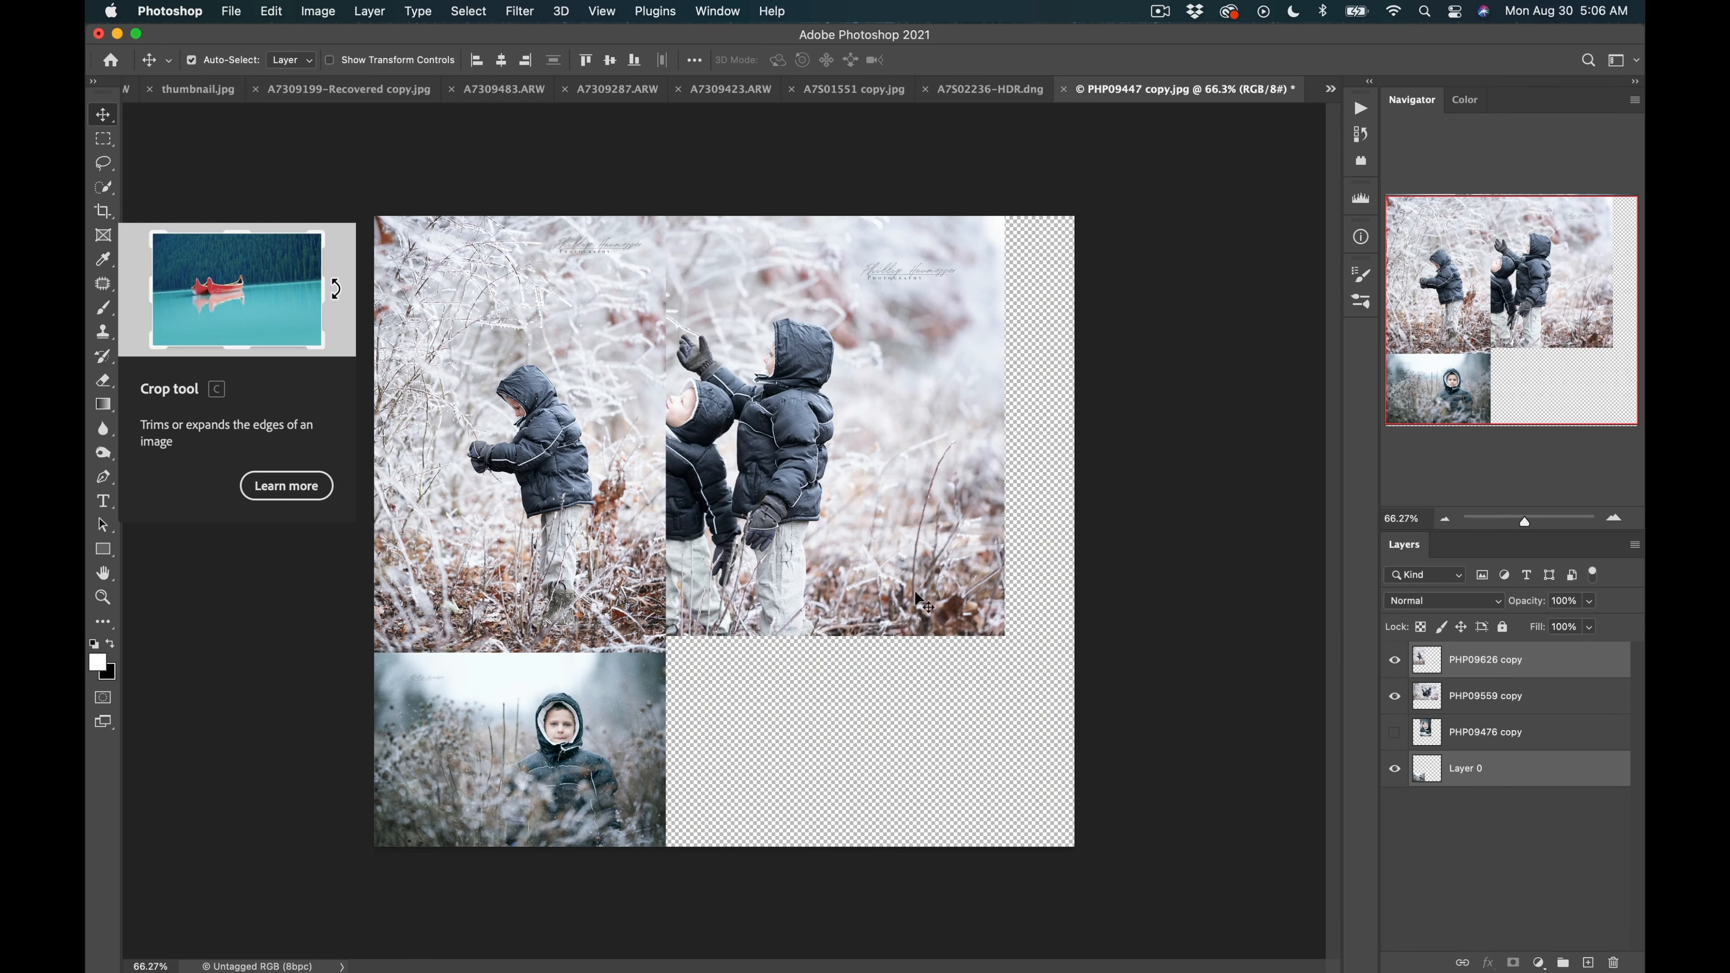
key(super+t)
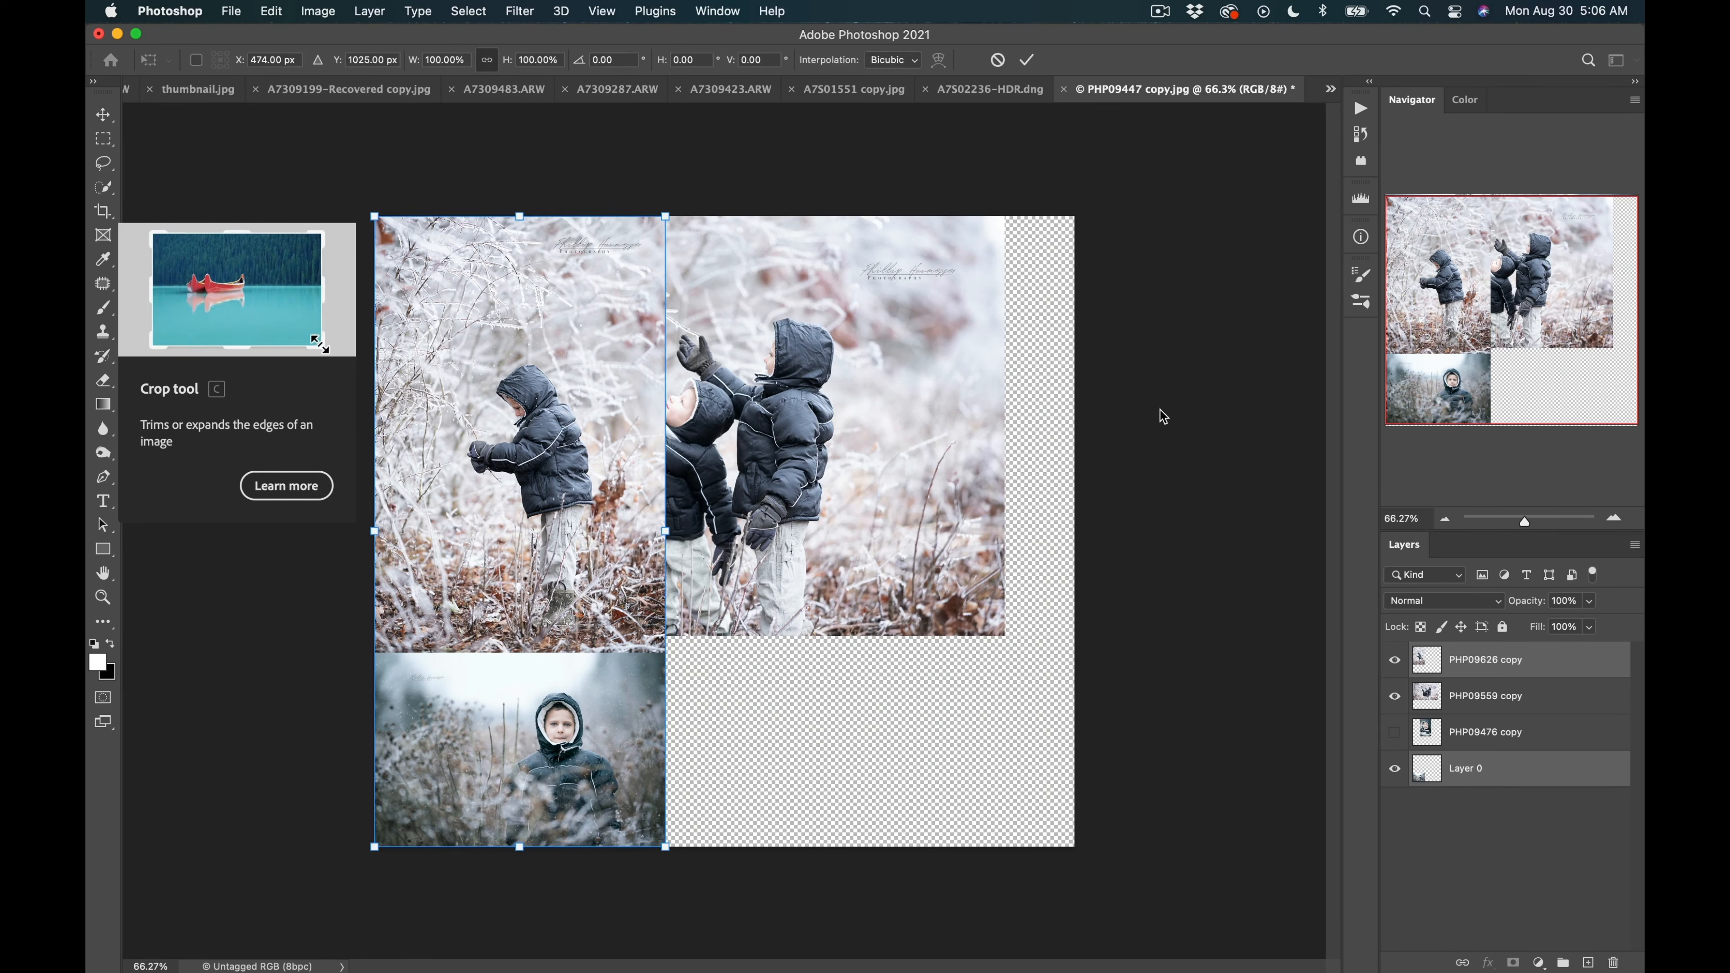
key(Return)
click(871, 477)
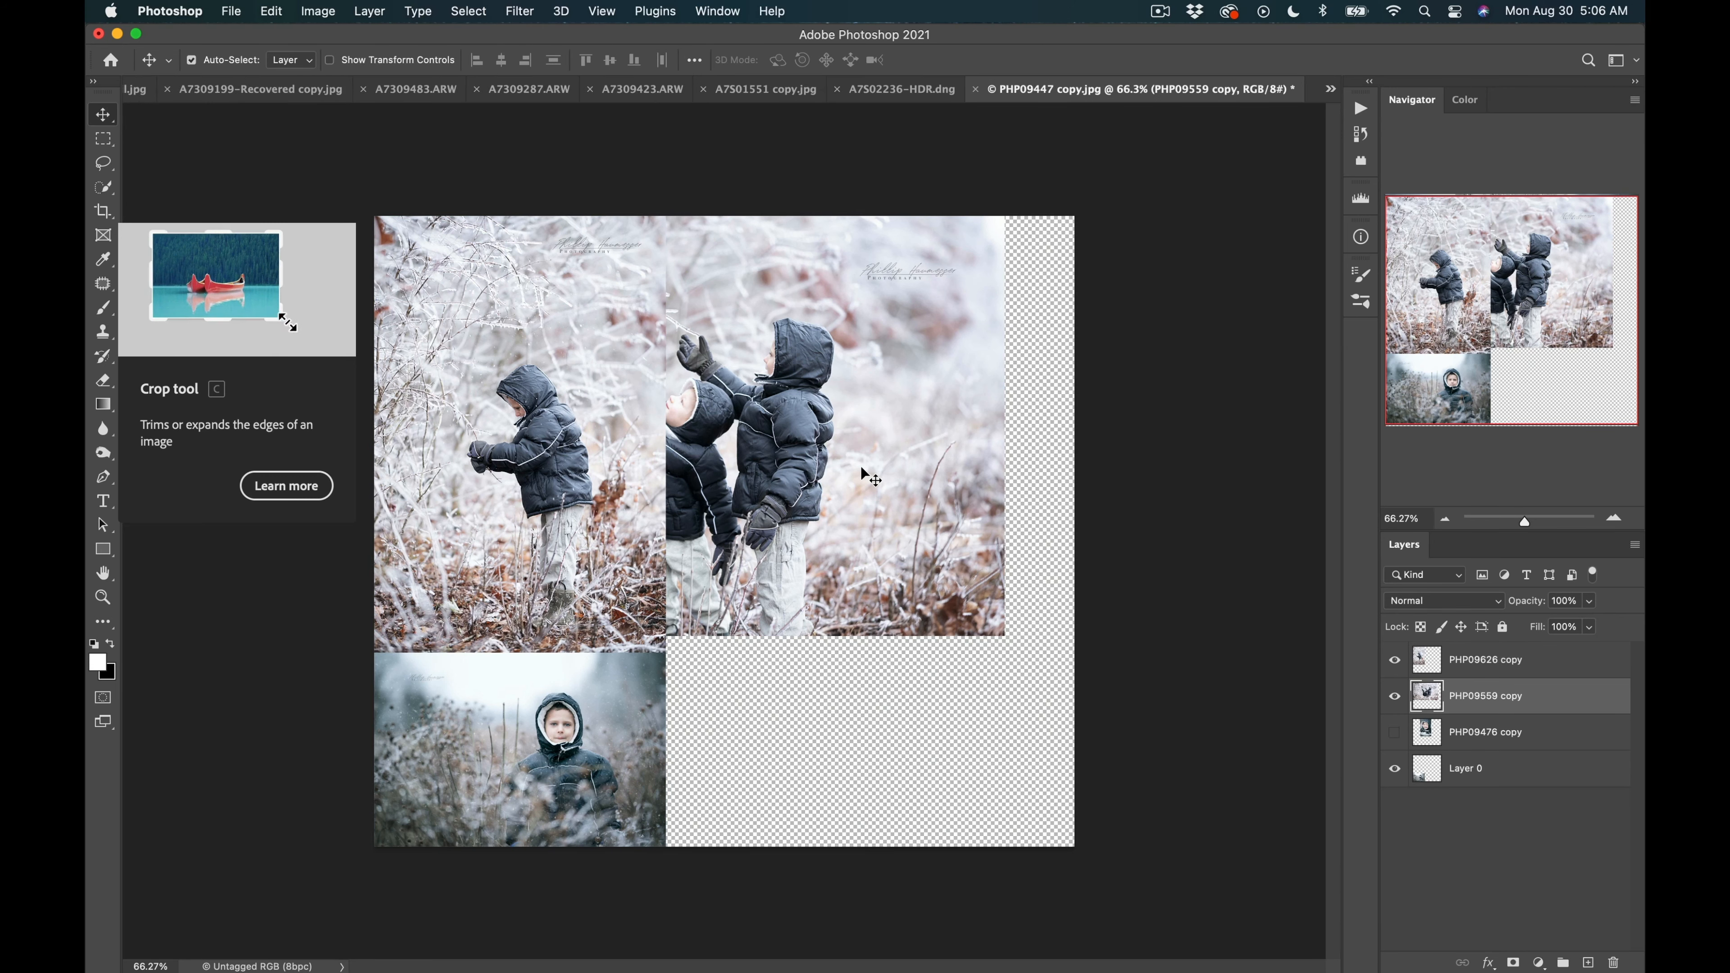
key(super+t)
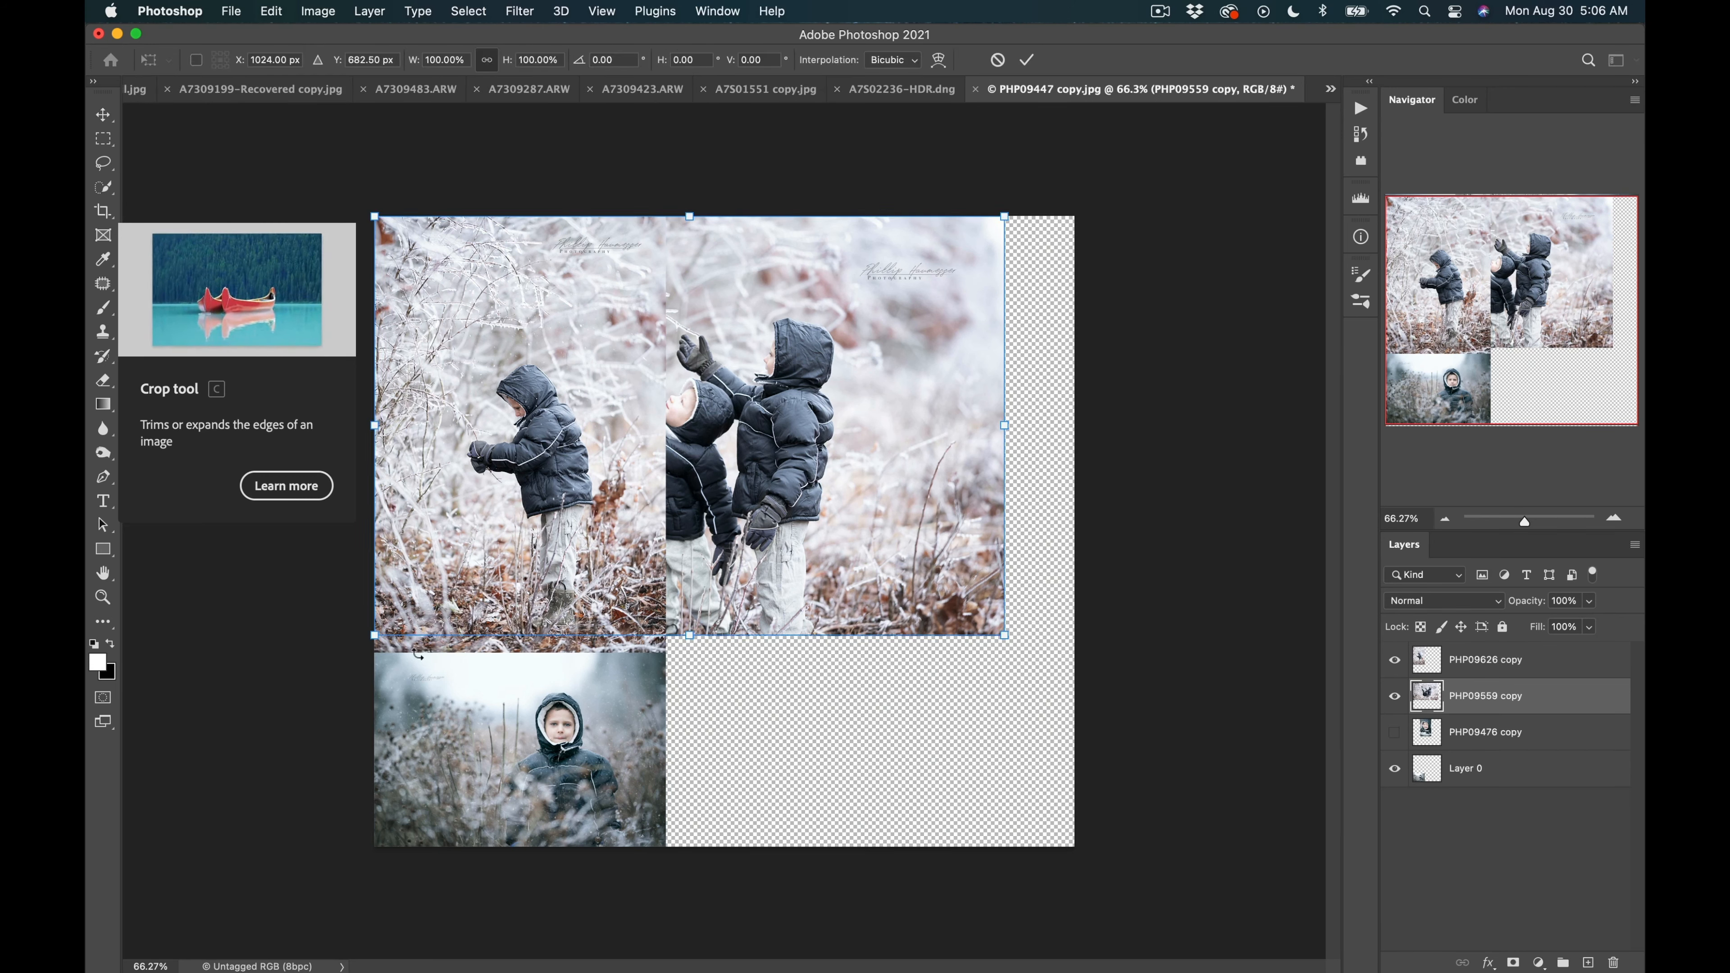
drag(393, 641, 600, 487)
drag(713, 415, 779, 414)
key(Return)
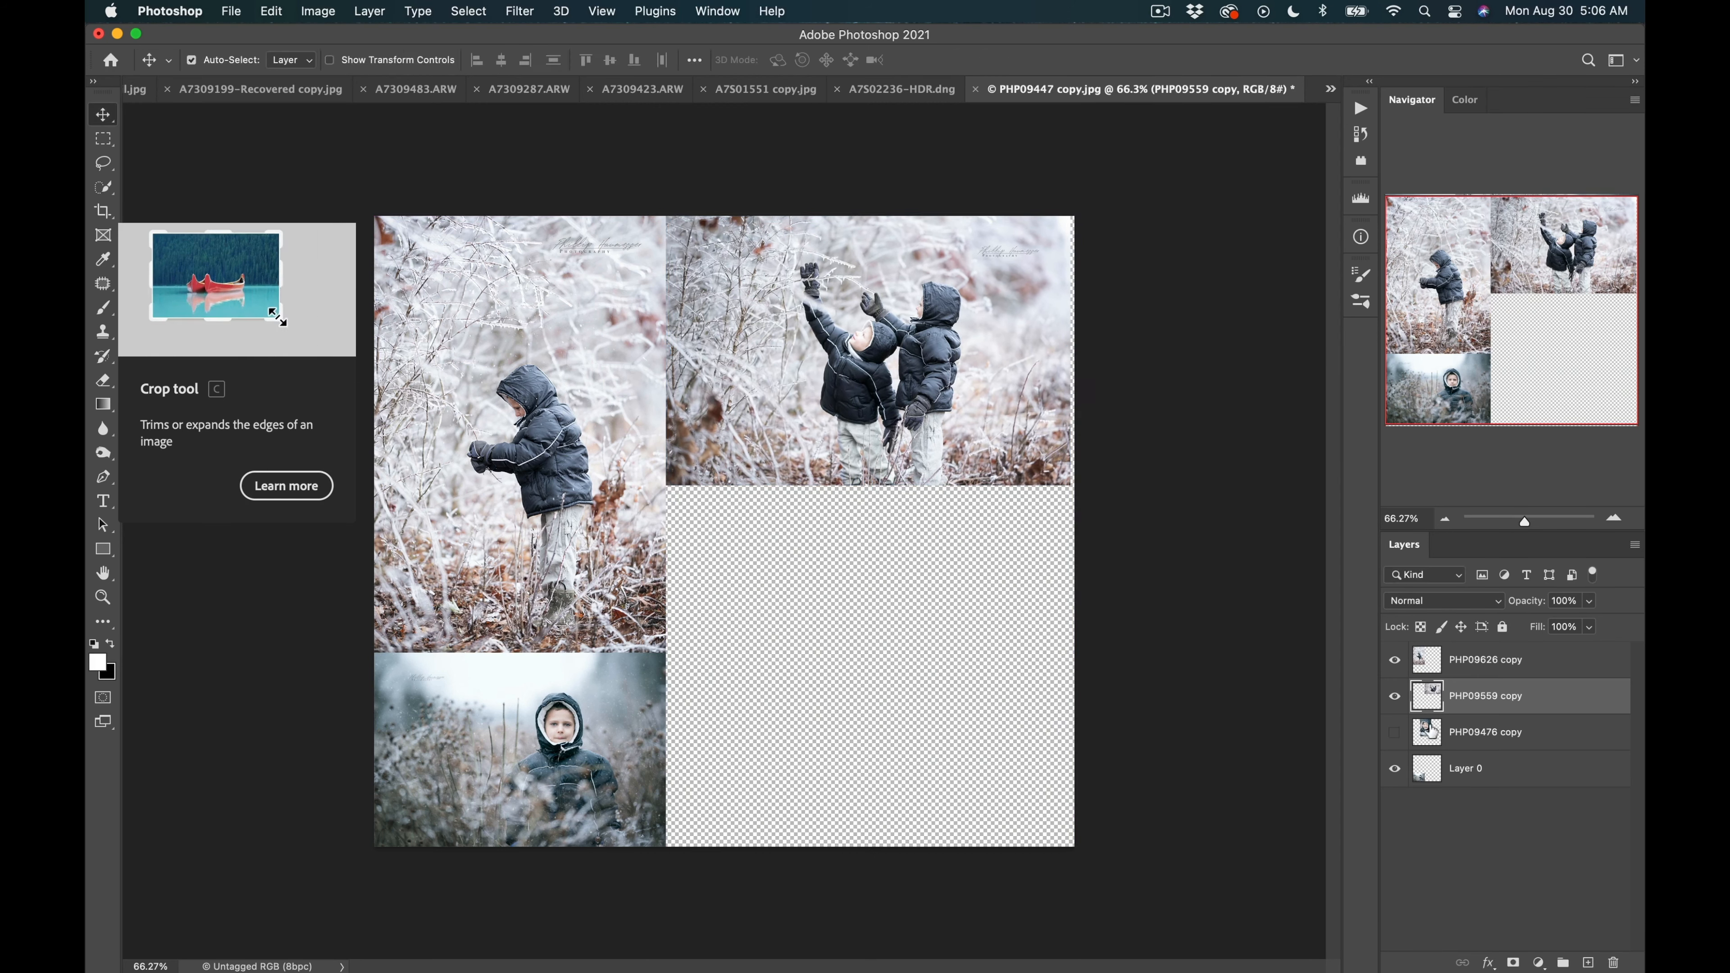
Show the smiling-boy layer, place it below the two-boys photo, and scale it to about 91%.
click(1401, 736)
drag(732, 562, 860, 738)
key(super+t)
drag(856, 590, 842, 618)
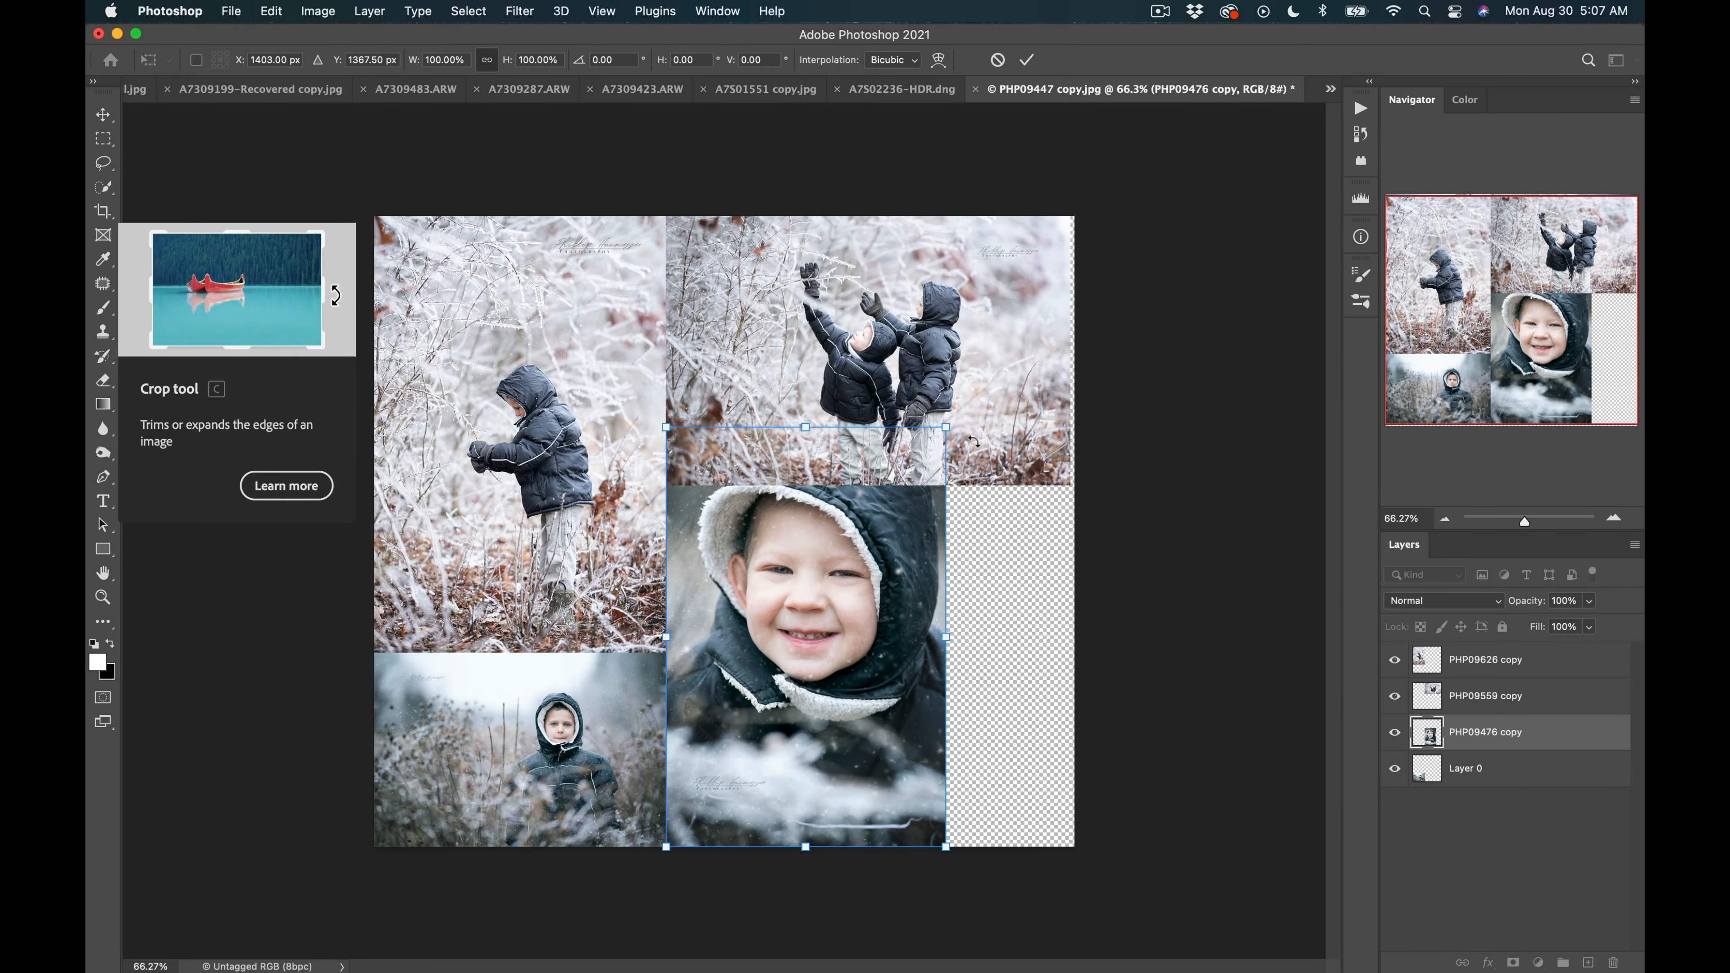
drag(947, 427, 921, 466)
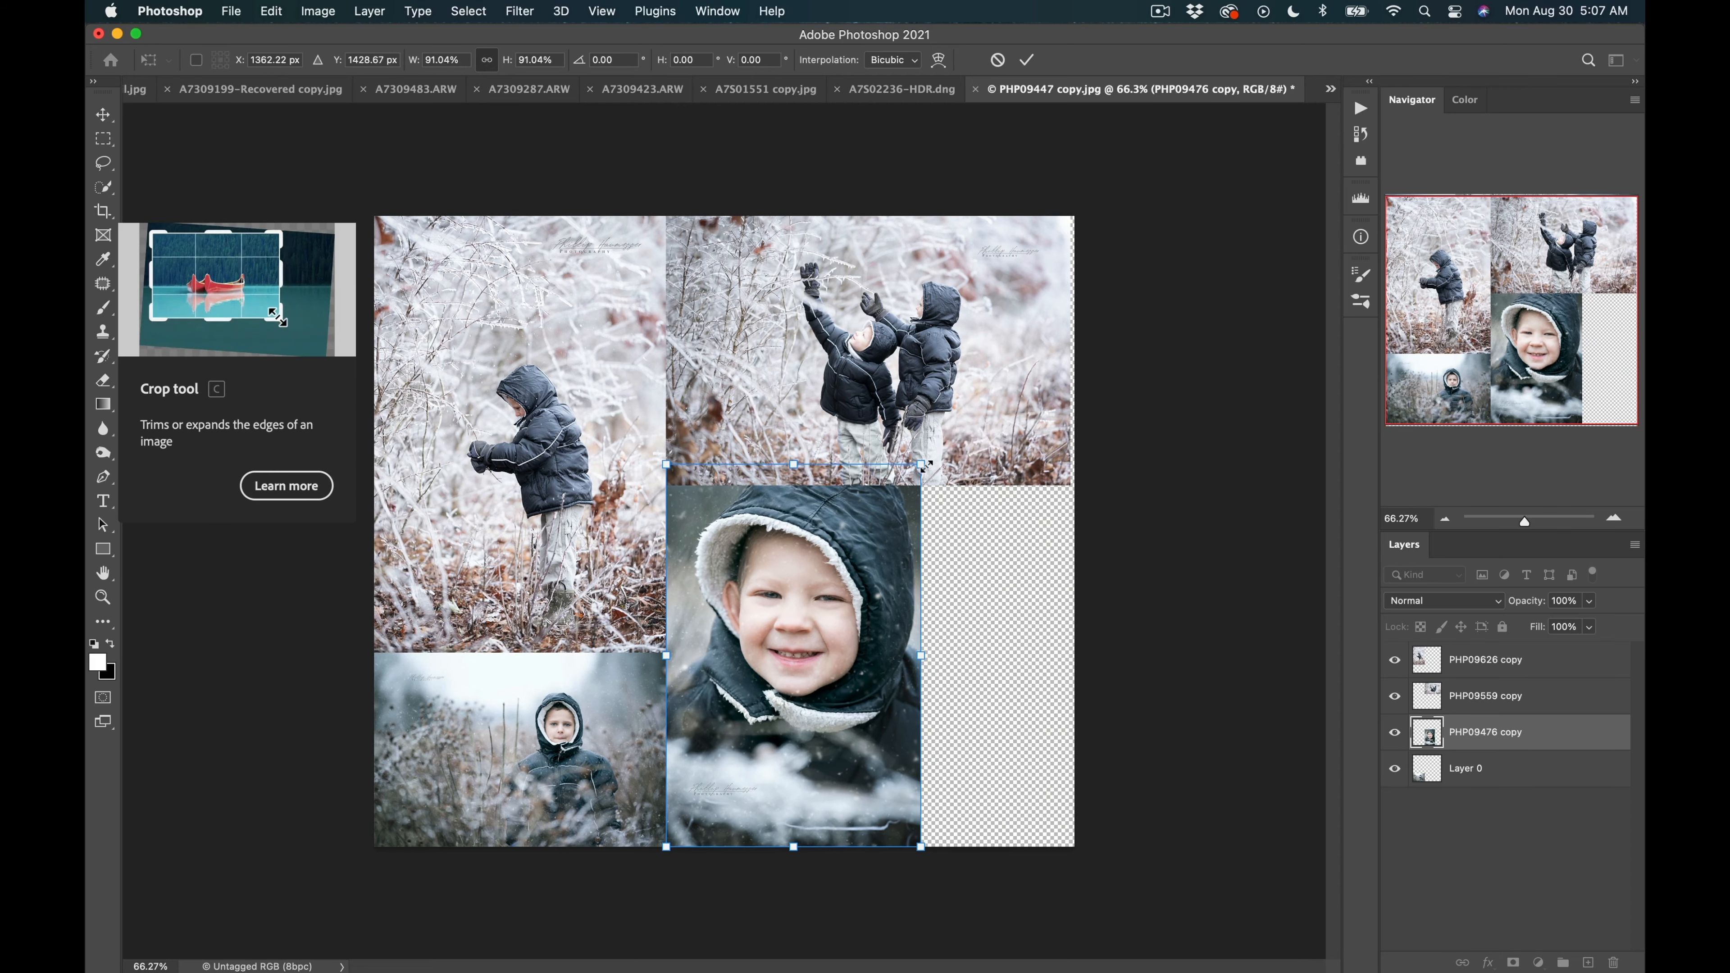
key(Return)
Scale the two-boys photo to about 63% and align it directly above the smiling-boy photo.
click(941, 302)
key(super+t)
mouse_move(997, 359)
mouse_down()
mouse_move(1045, 329)
mouse_move(998, 338)
mouse_up()
drag(1063, 186, 917, 285)
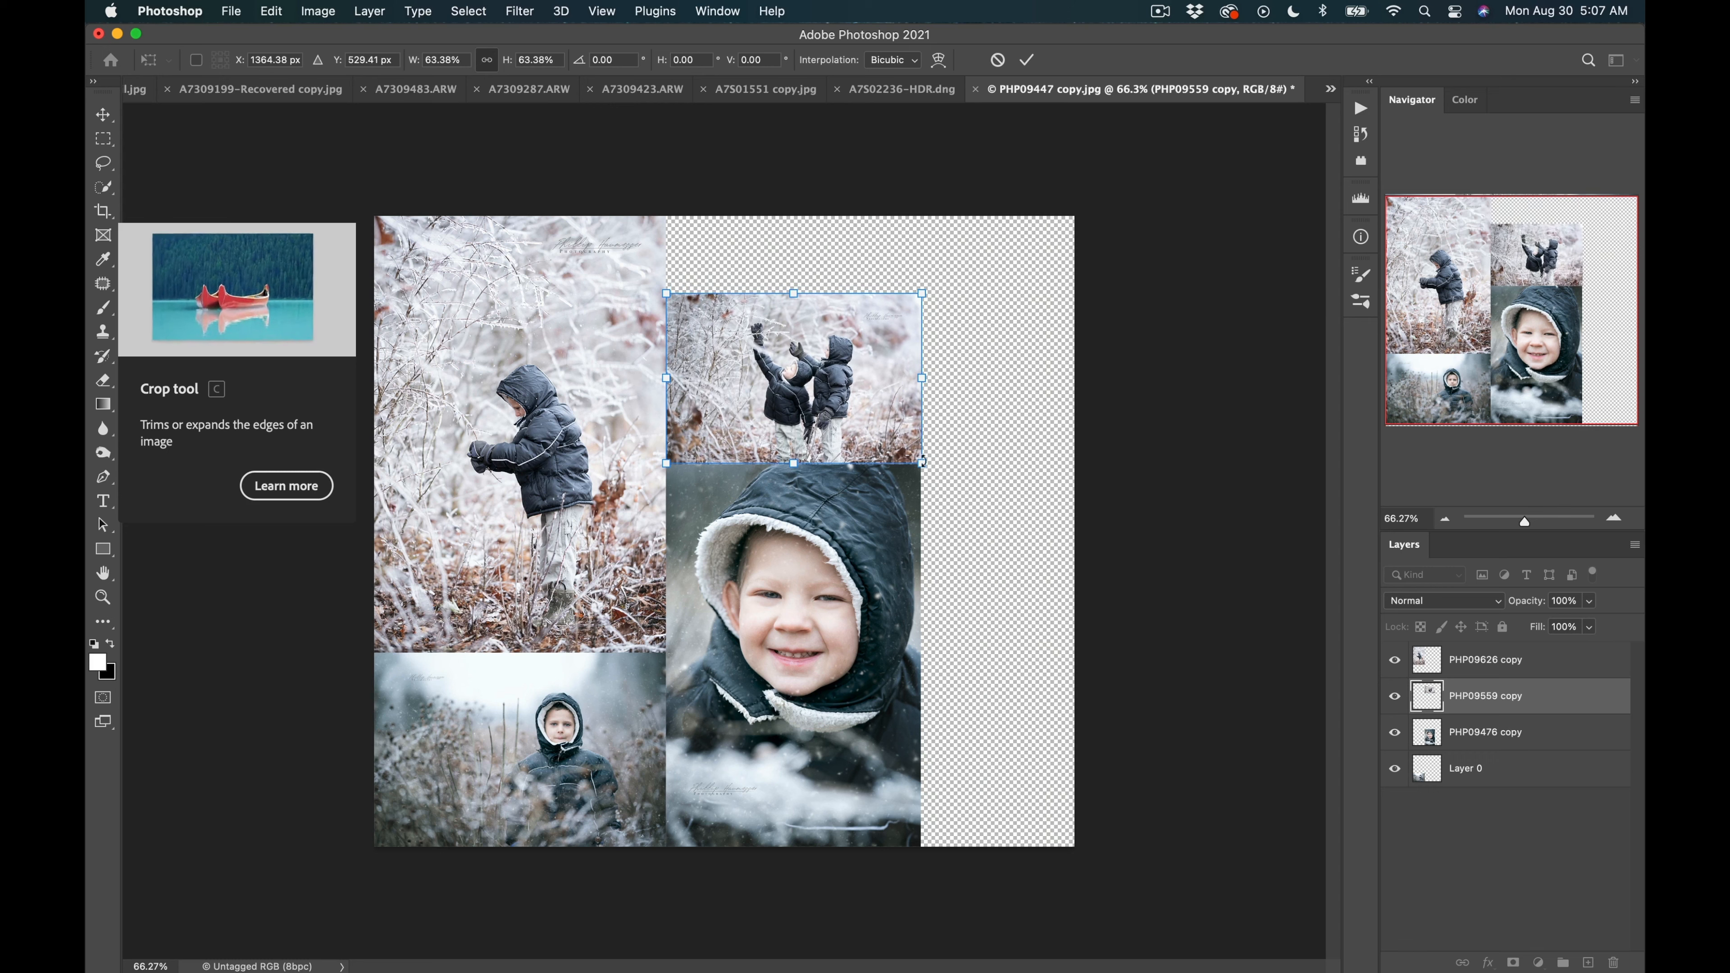
mouse_move(911, 381)
mouse_down()
mouse_move(853, 384)
mouse_move(921, 383)
mouse_up()
key(Return)
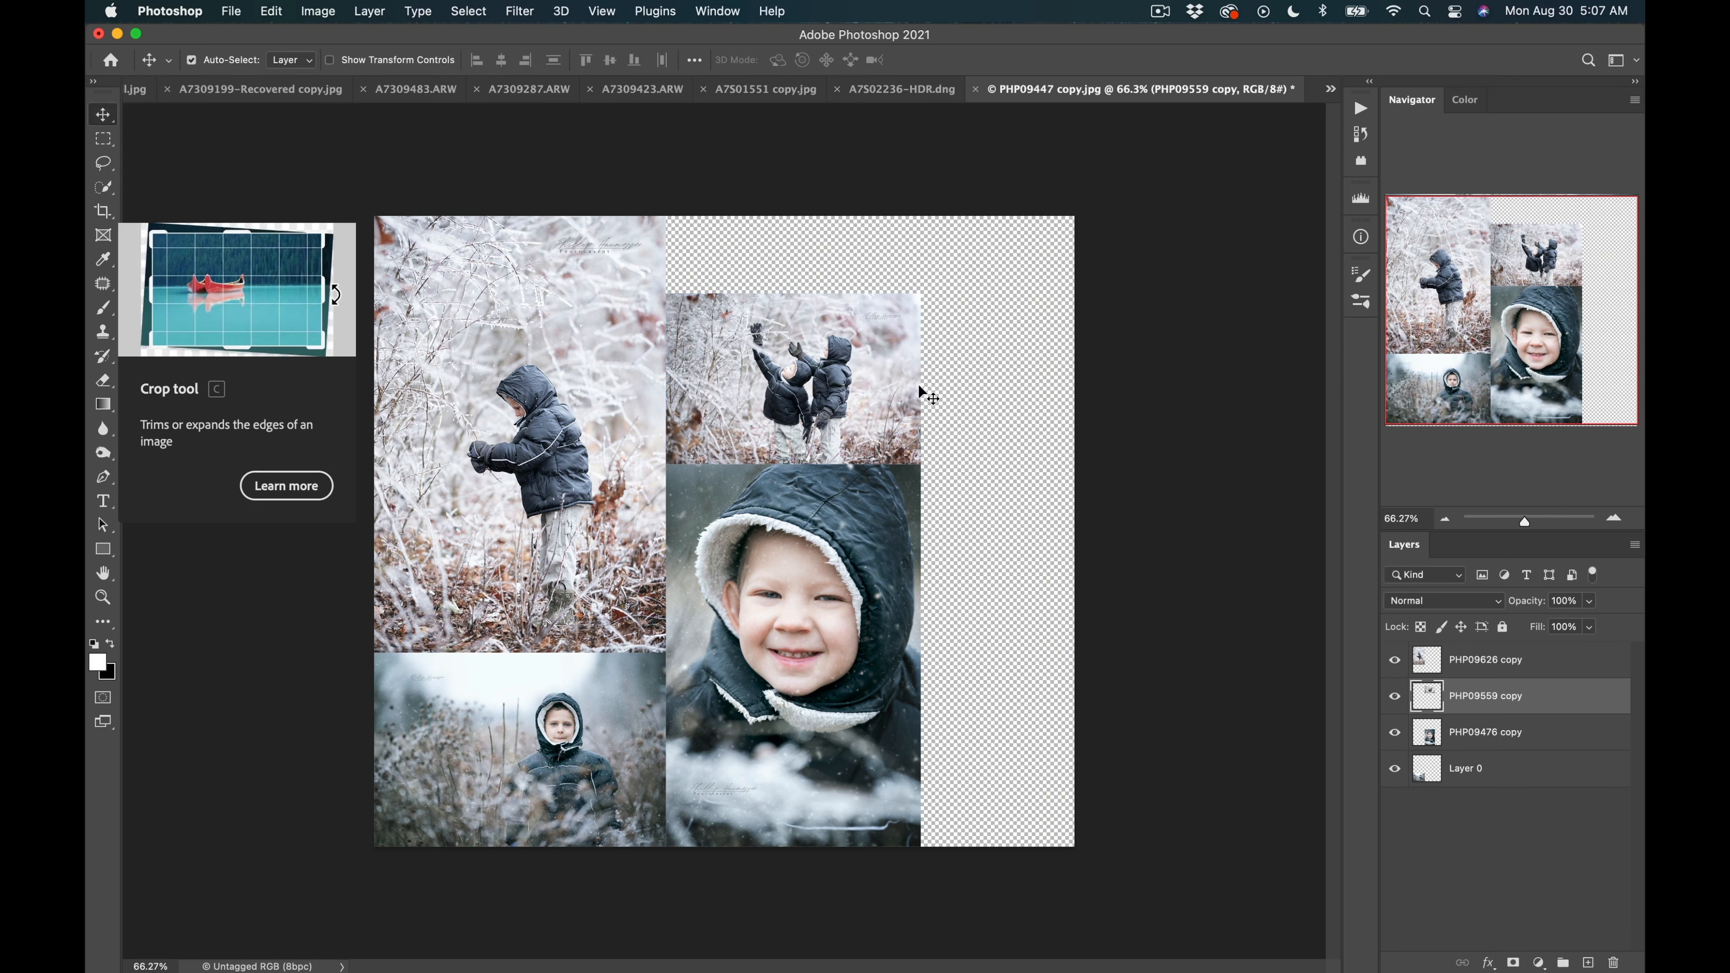
Select both right-hand photos and scale them together to about 114% so they fill the right column.
shift+click(1506, 732)
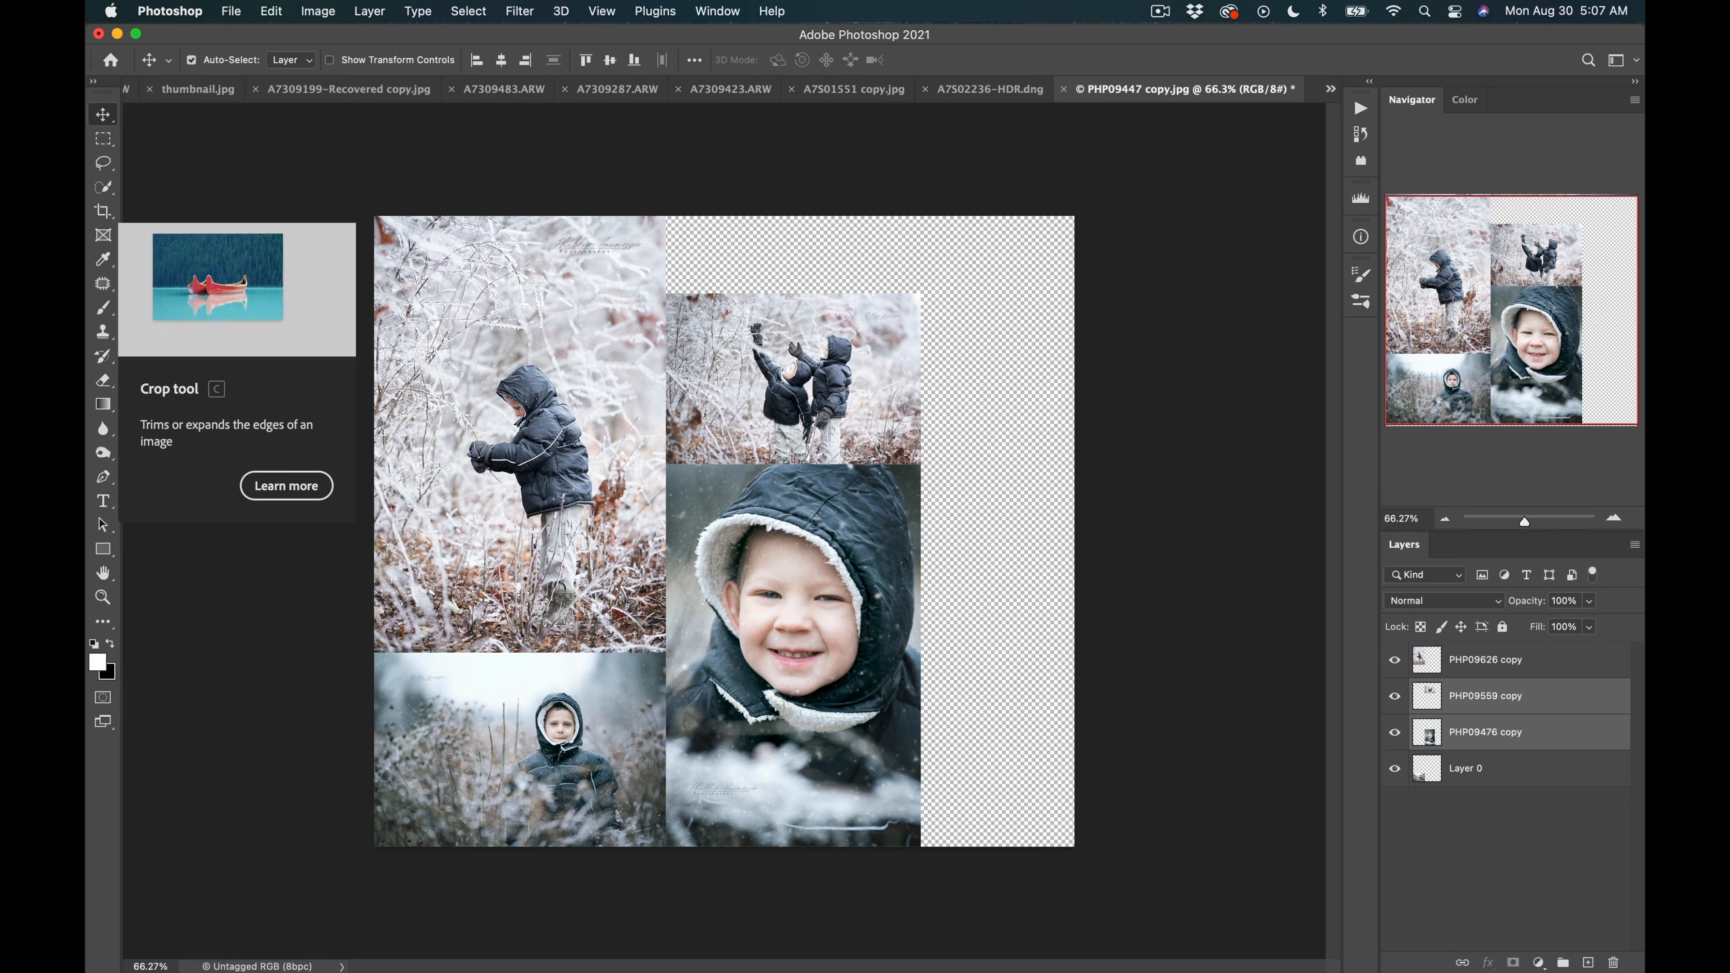
key(super+t)
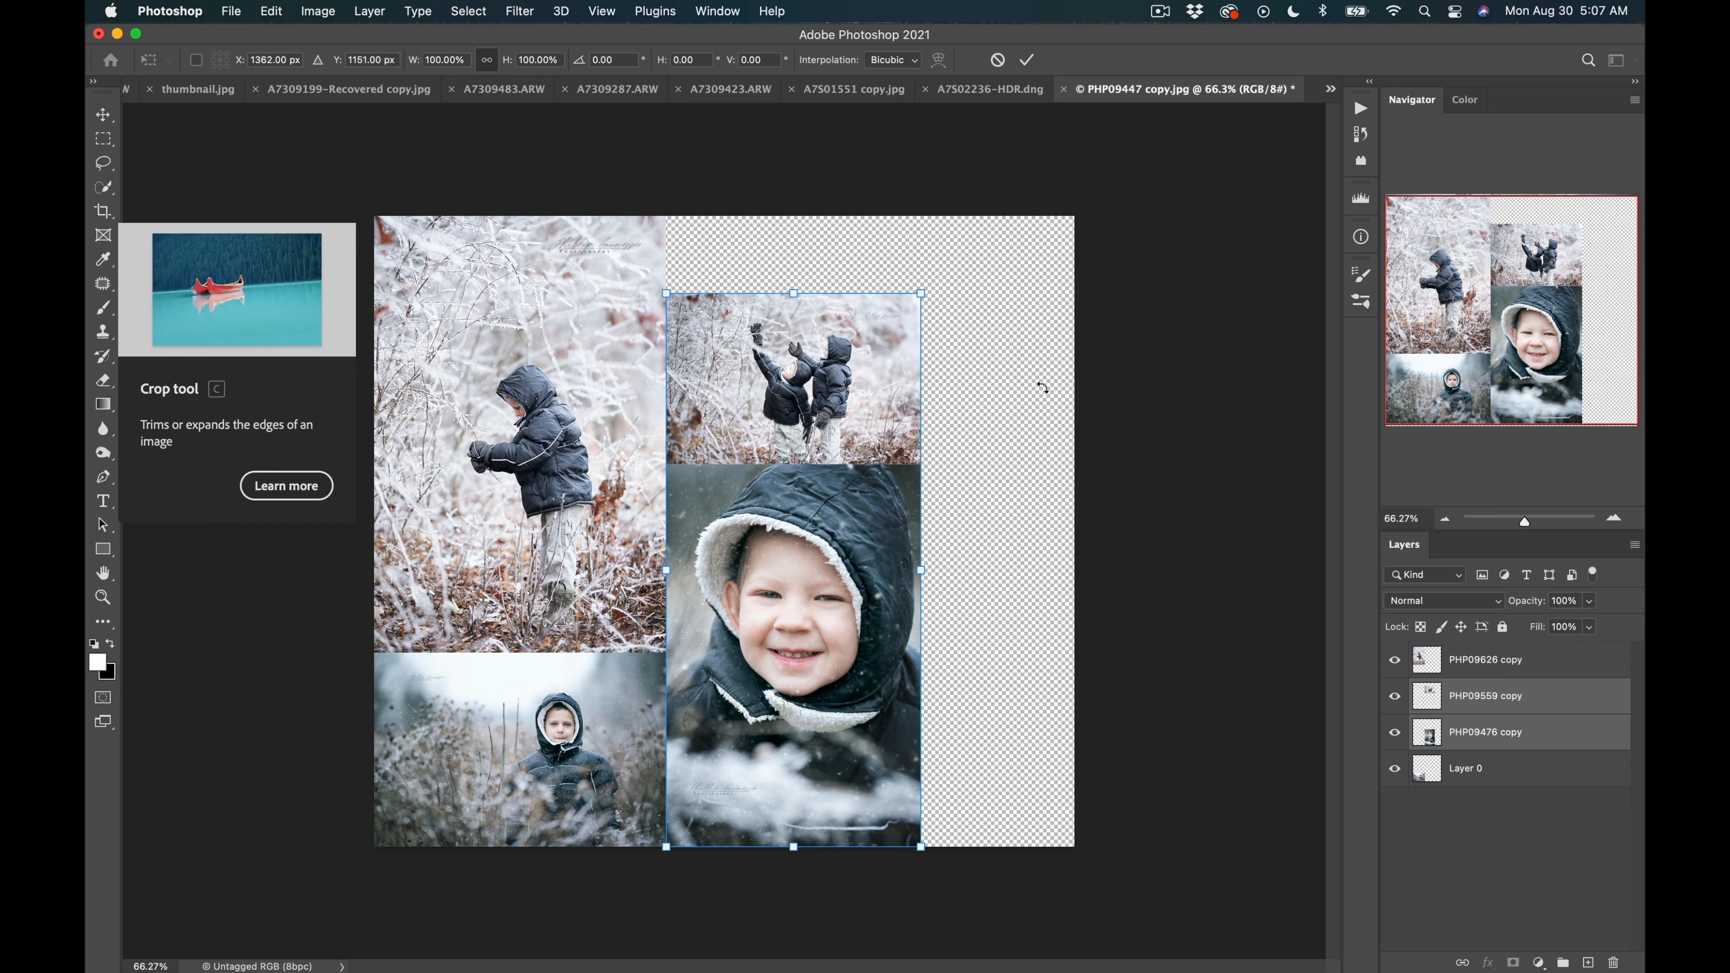
drag(930, 283, 981, 225)
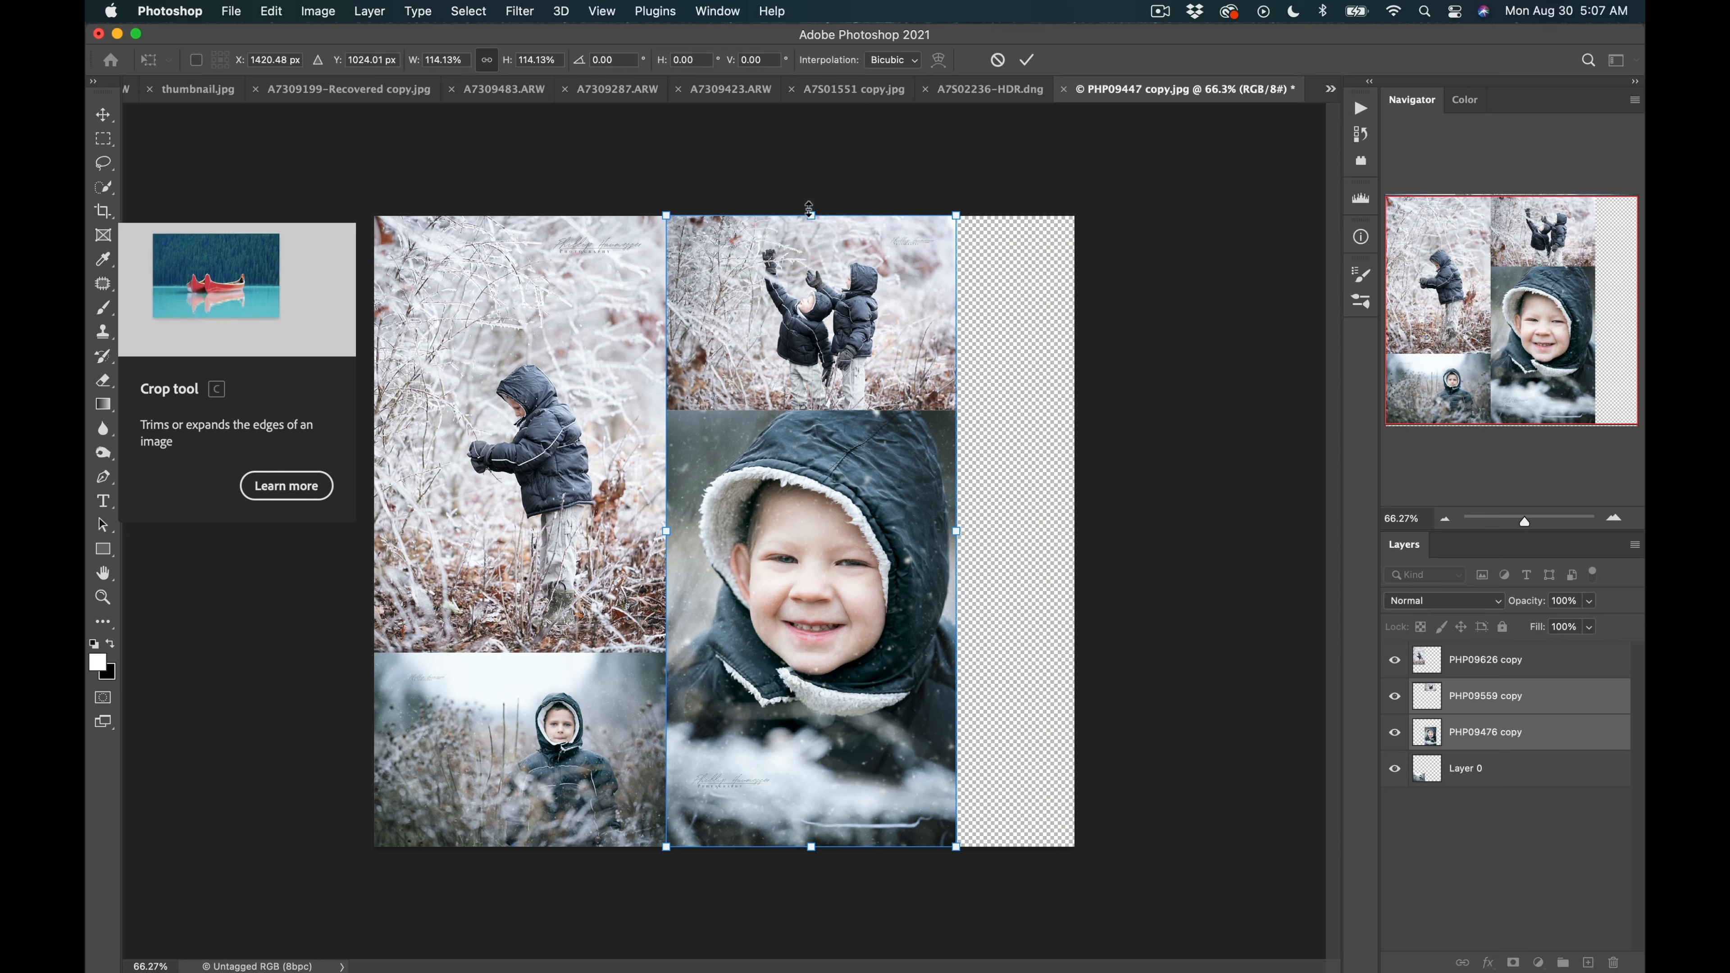
mouse_move(810, 208)
mouse_down()
mouse_move(817, 314)
mouse_move(823, 215)
mouse_up()
key(Return)
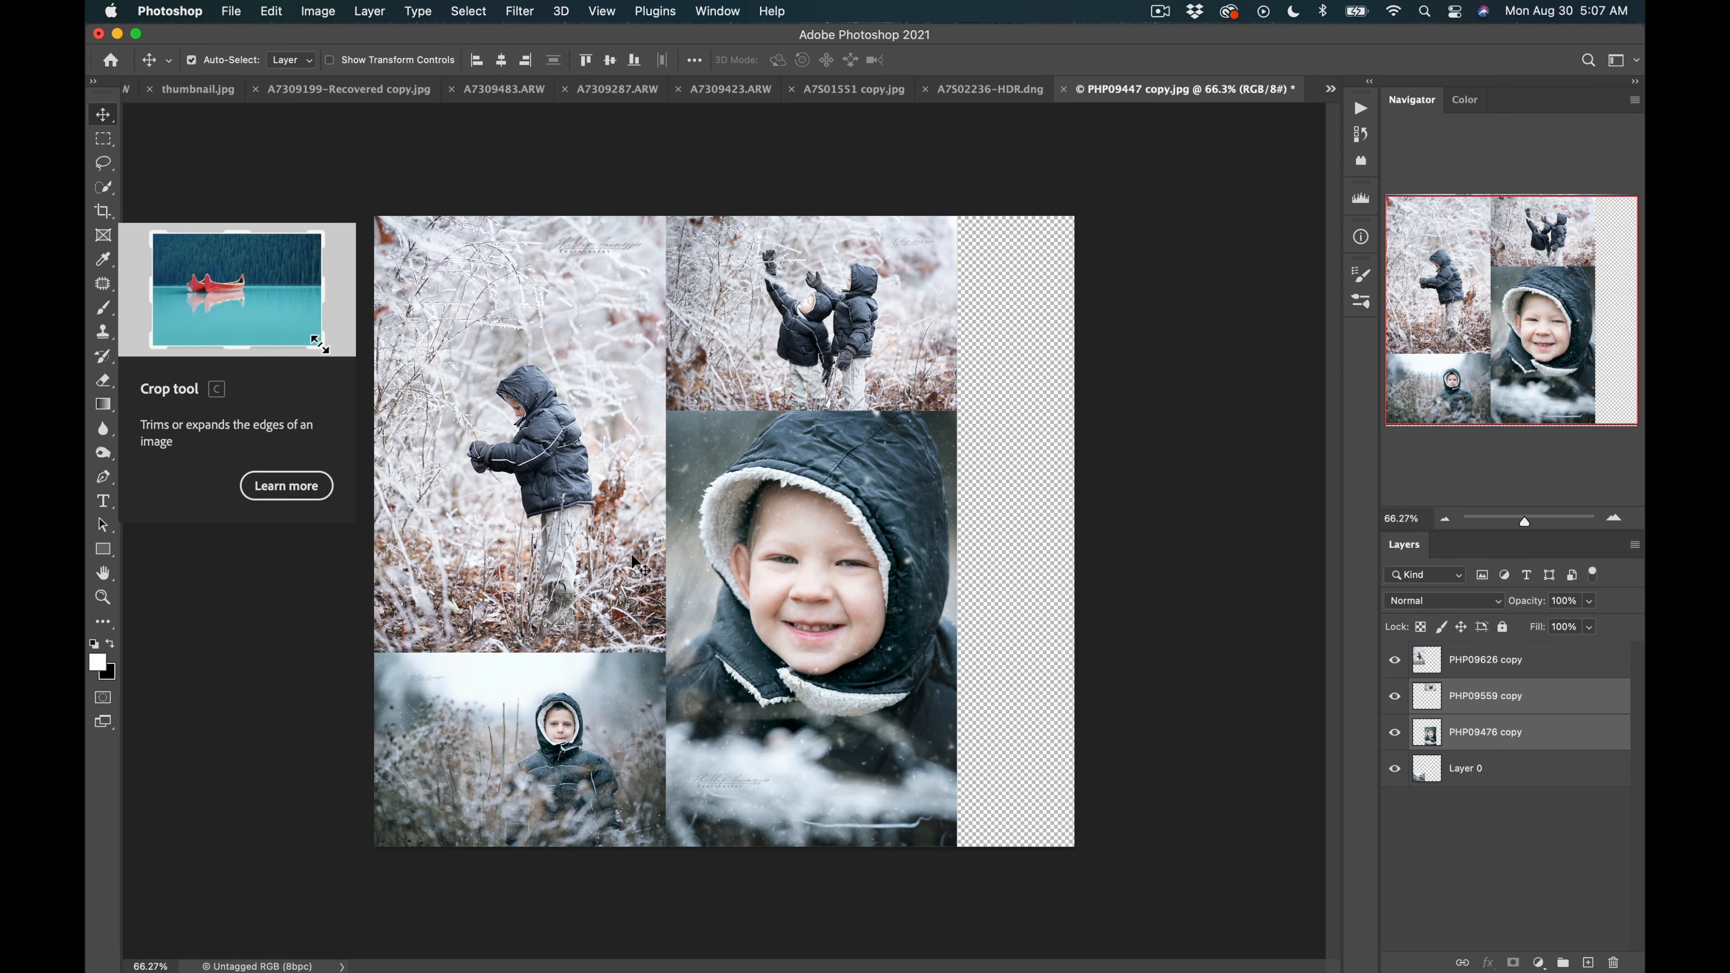
Crop the canvas to trim off the empty transparent strip along its right edge.
key(c)
drag(1066, 522, 1015, 529)
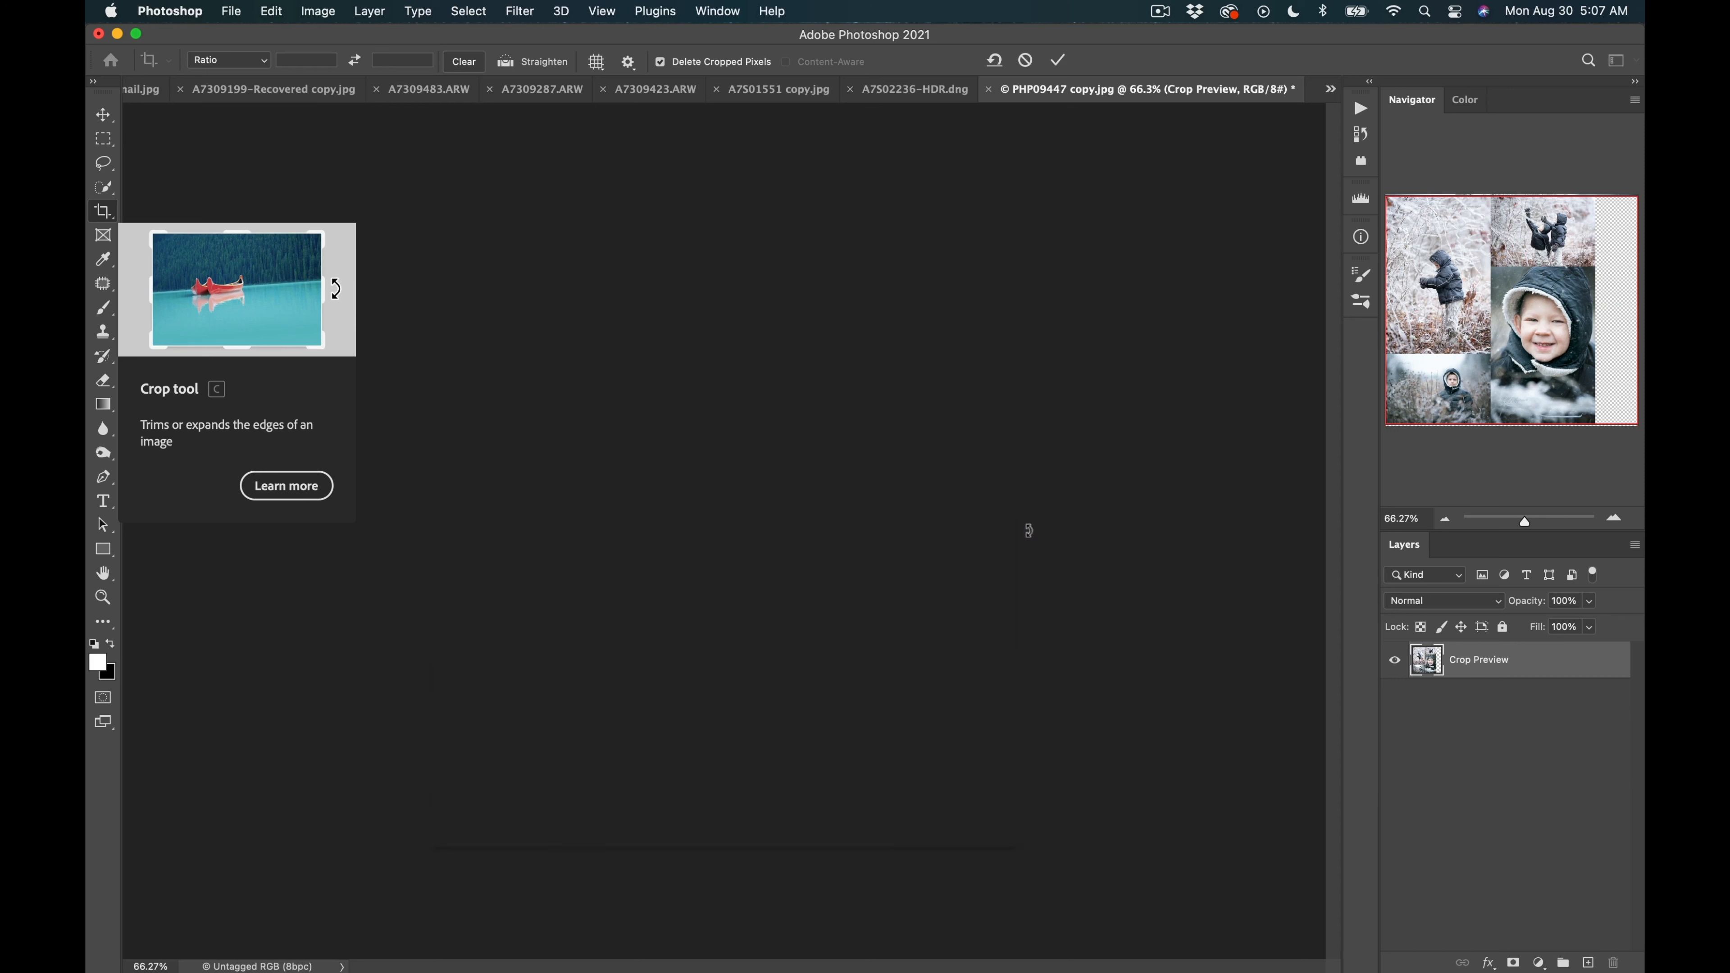
key(Return)
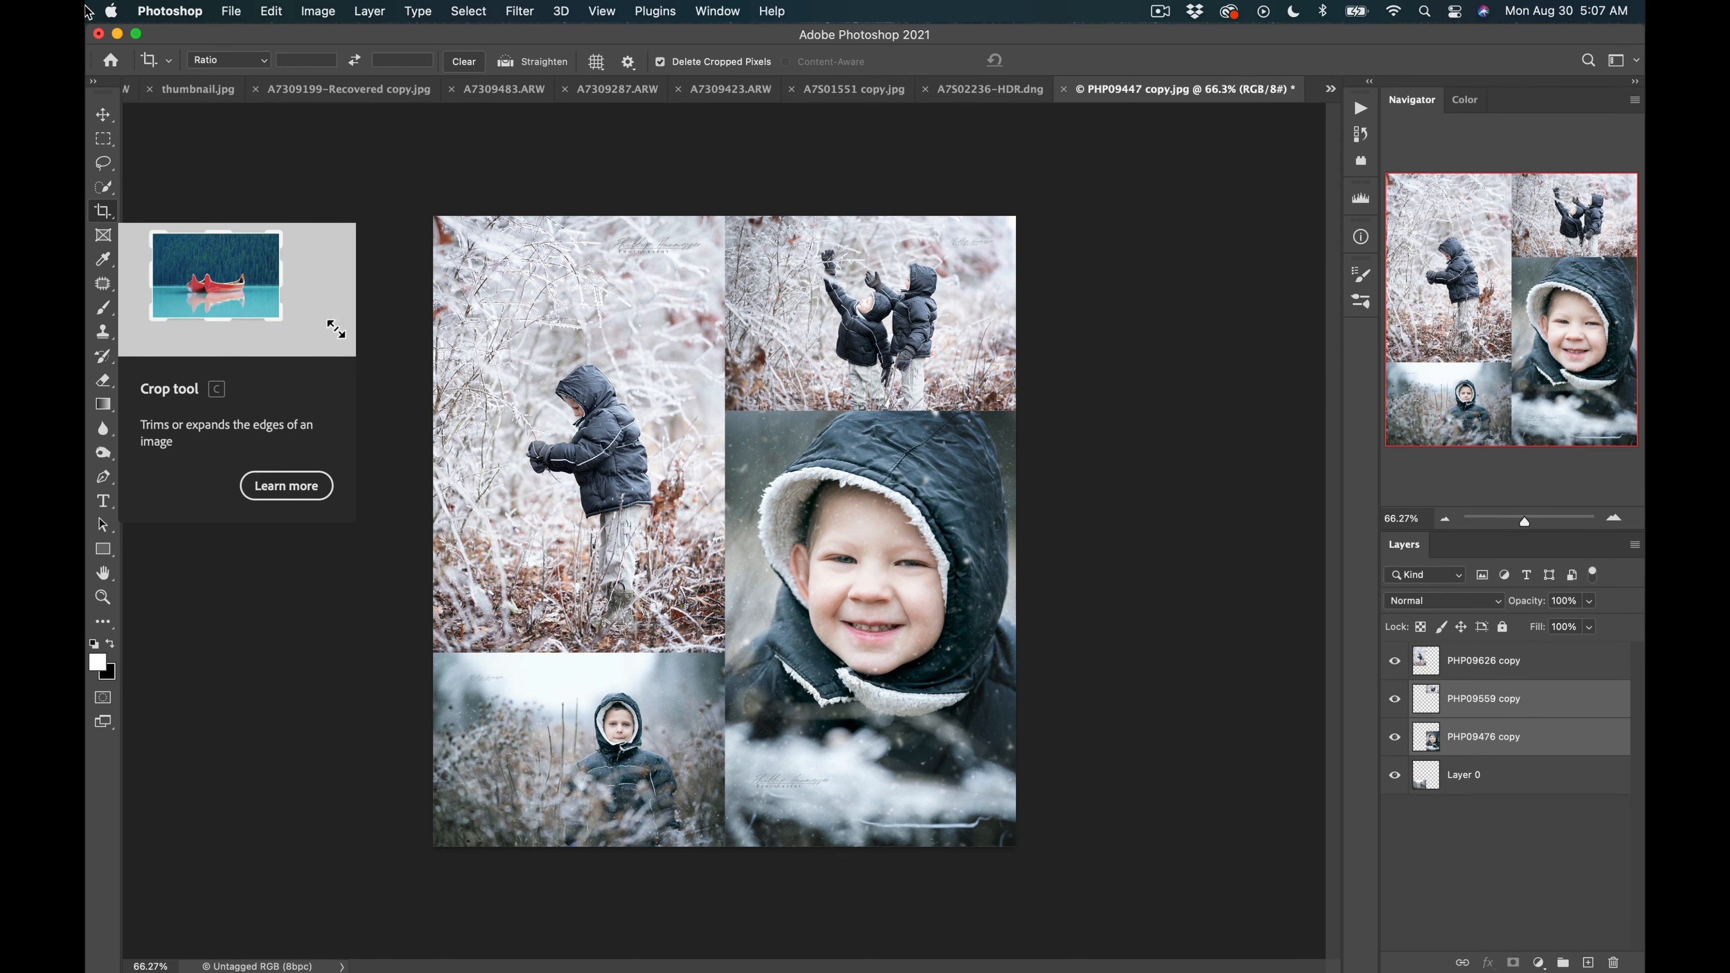
click(232, 60)
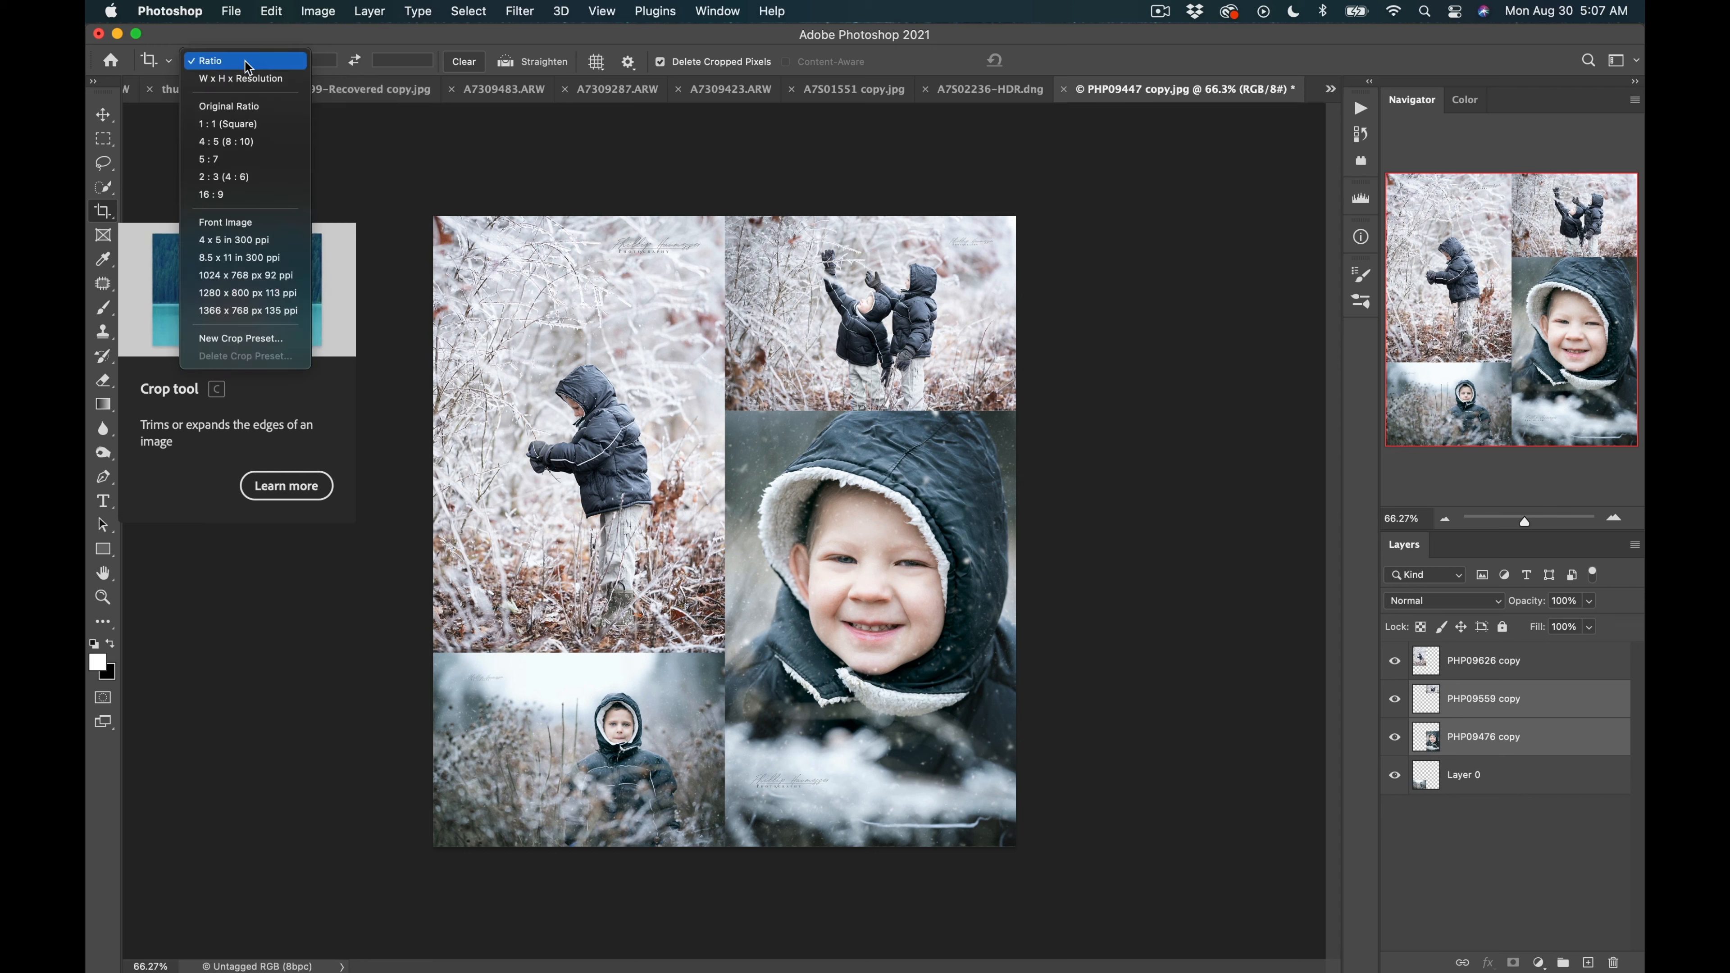
click(450, 56)
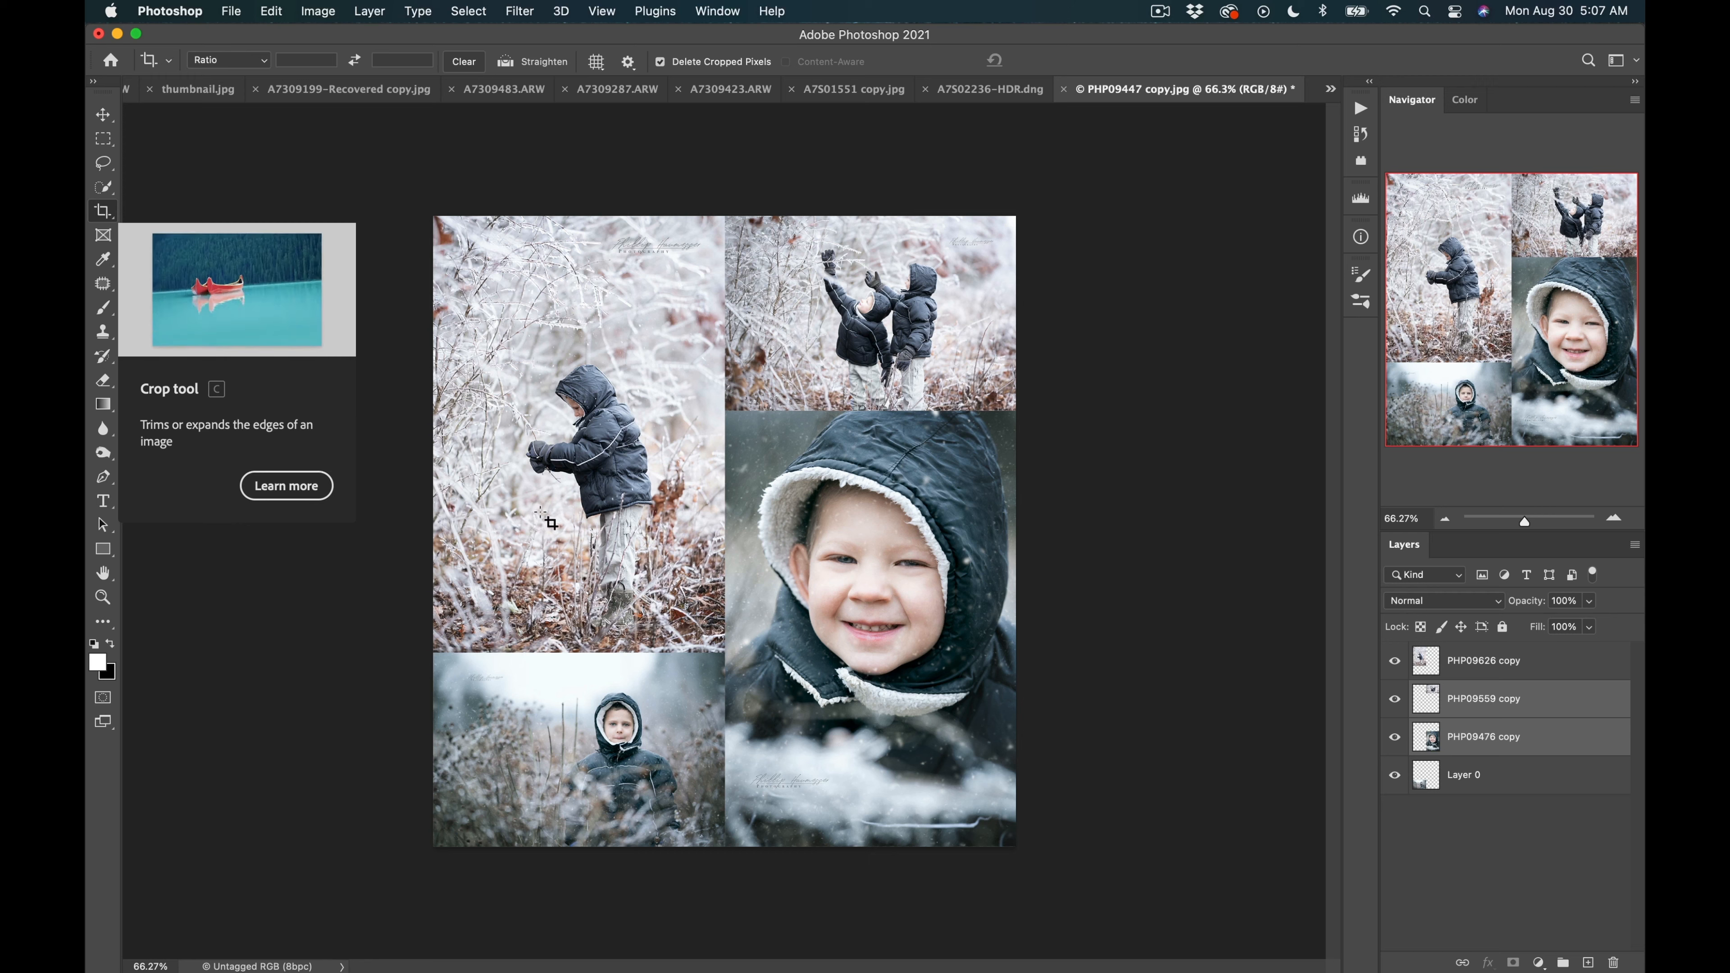
click(1484, 849)
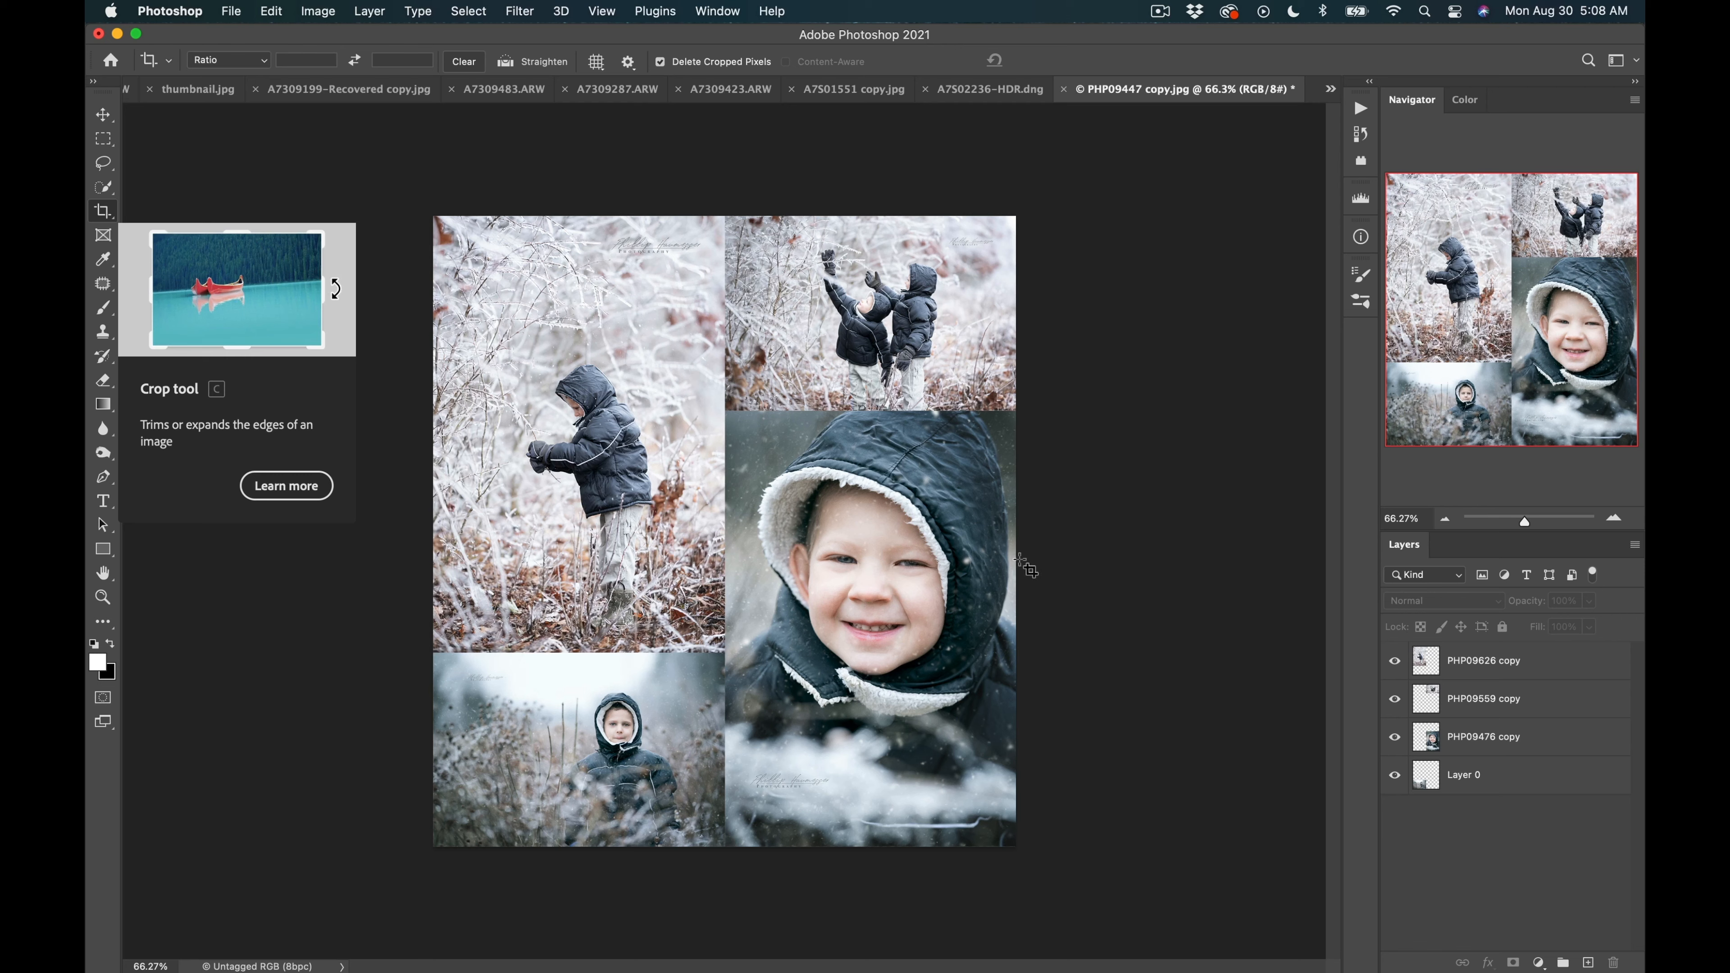
Resize the image to a height of 2048 pixels, keeping proportions.
key(super)
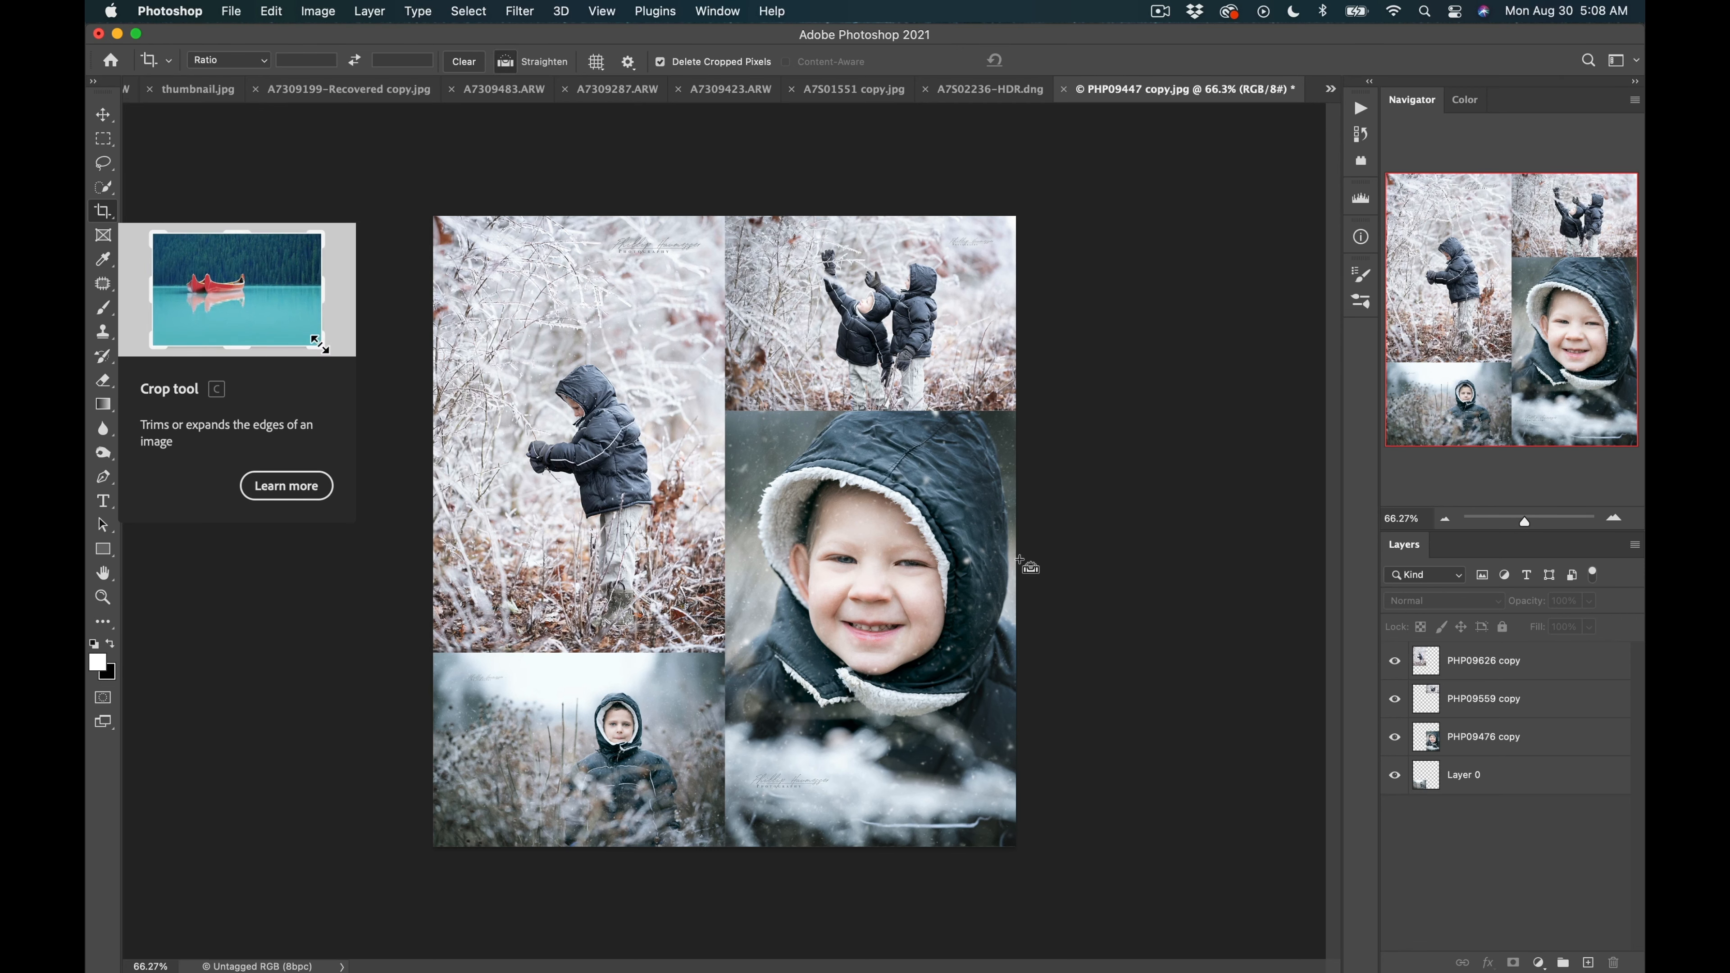
key(super+alt+i)
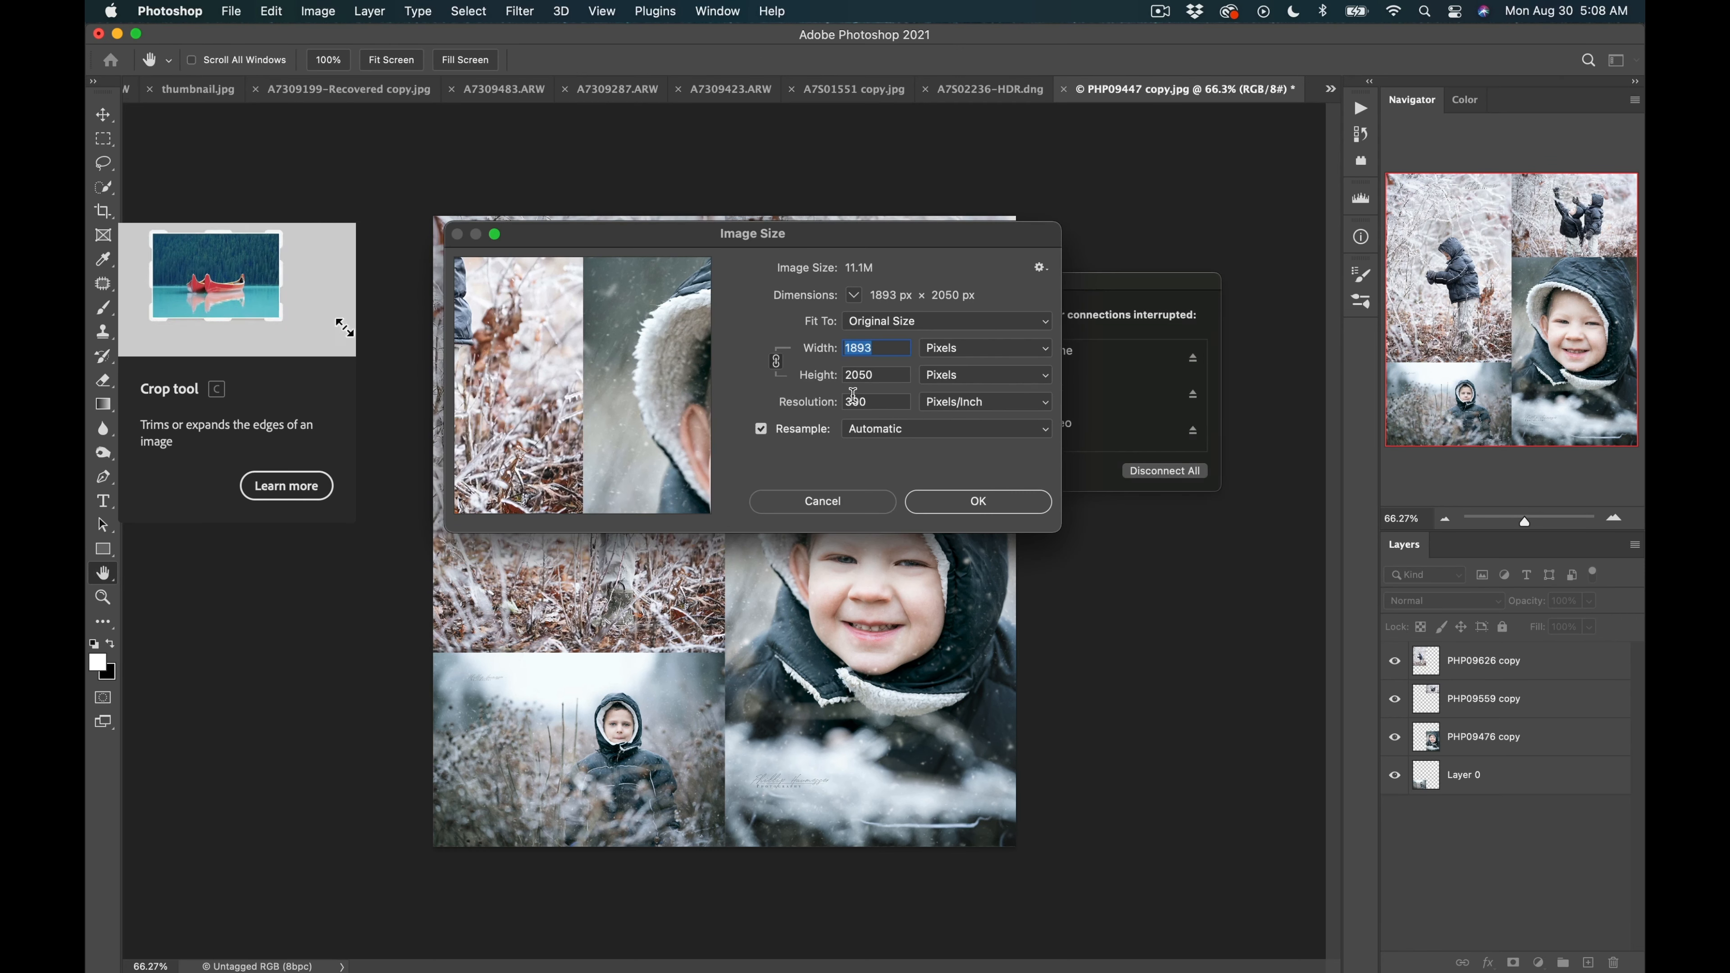
key(Tab)
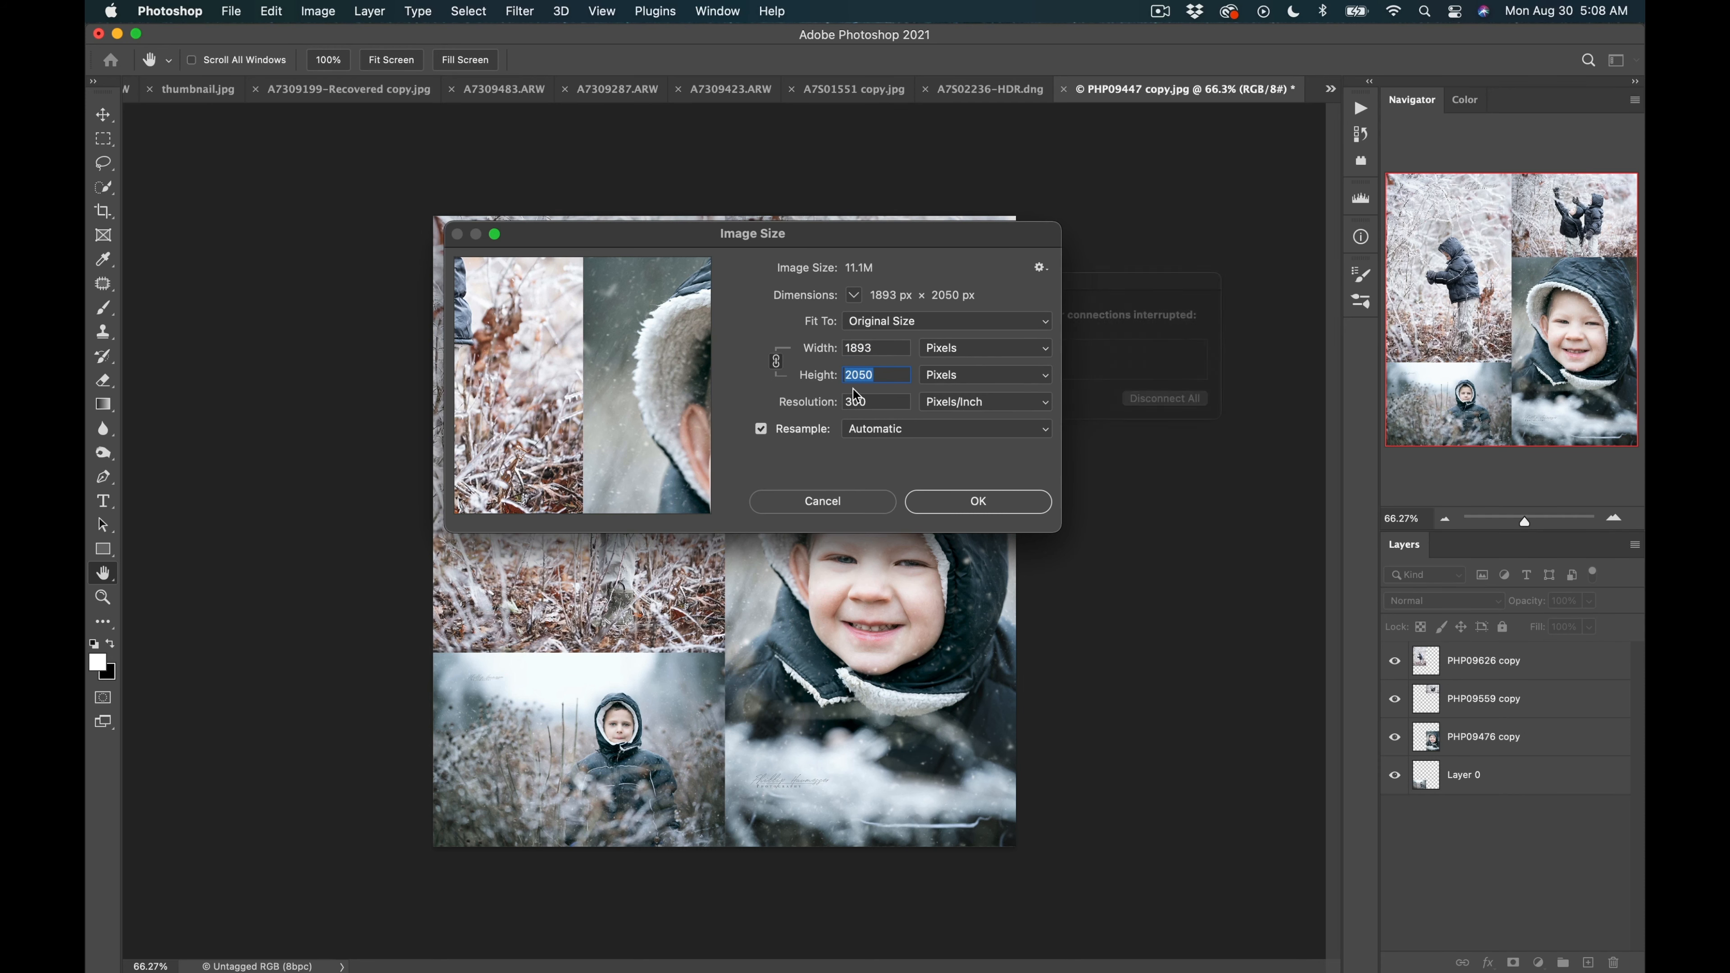
text(20)
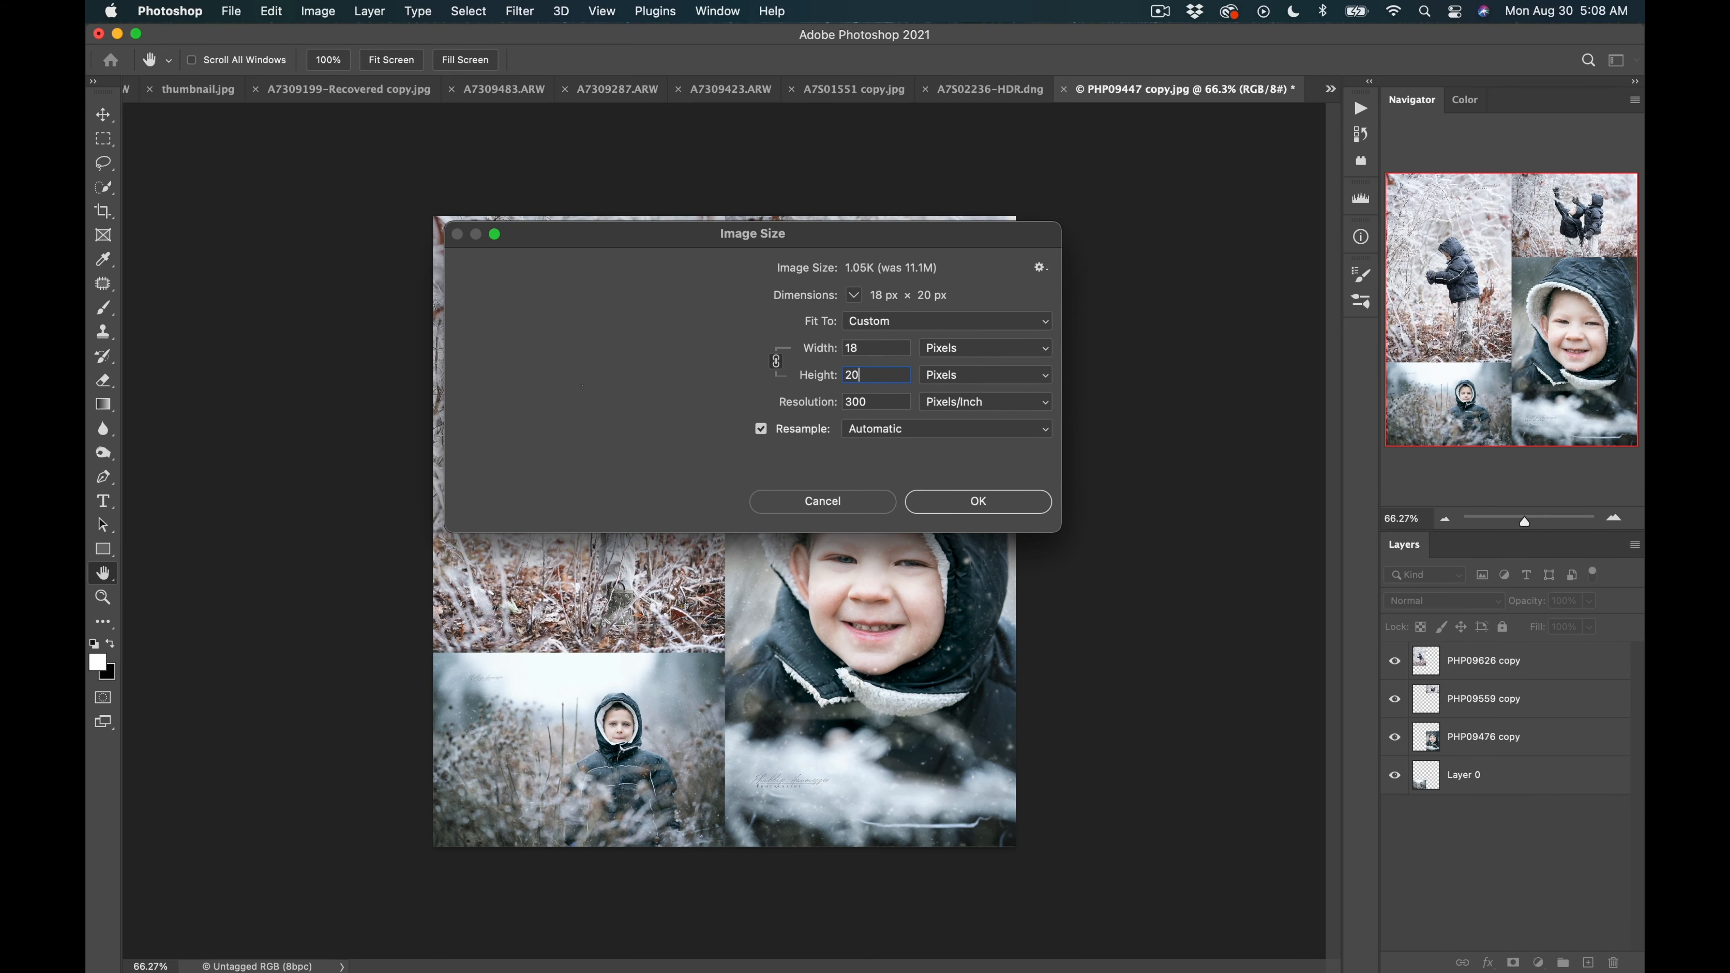
text(48)
click(945, 506)
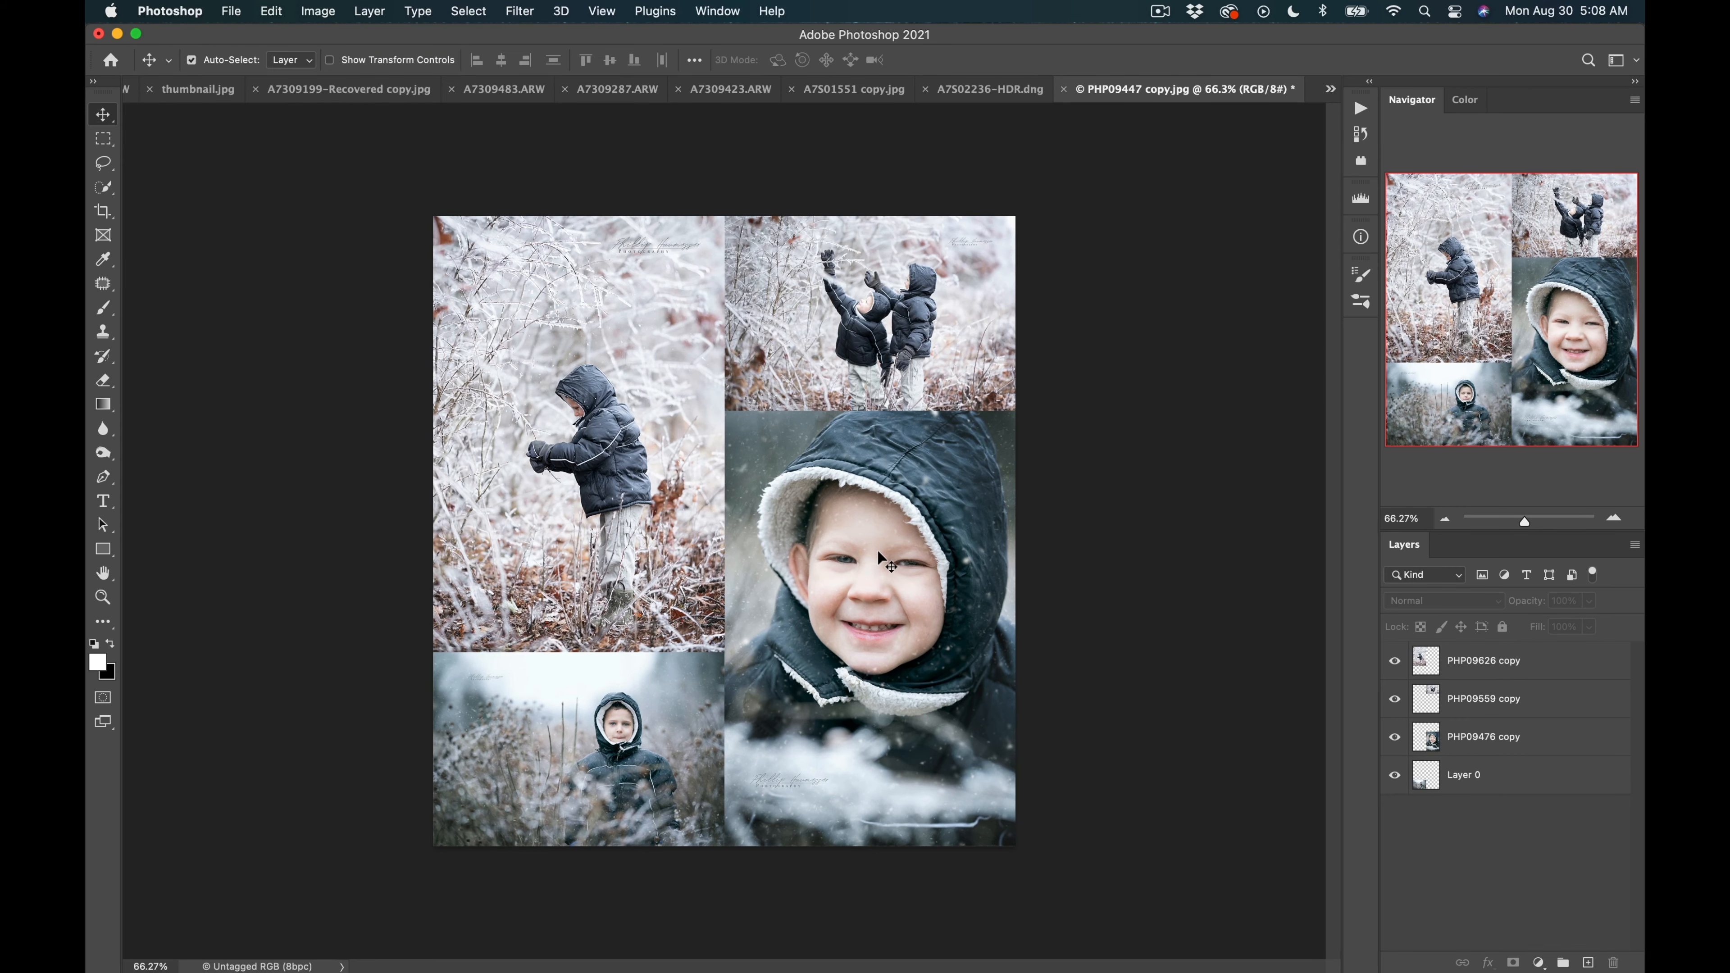
Save the collage to the computer as JPEG file PHP09447 copy.jpg at quality 10.
key(super+s)
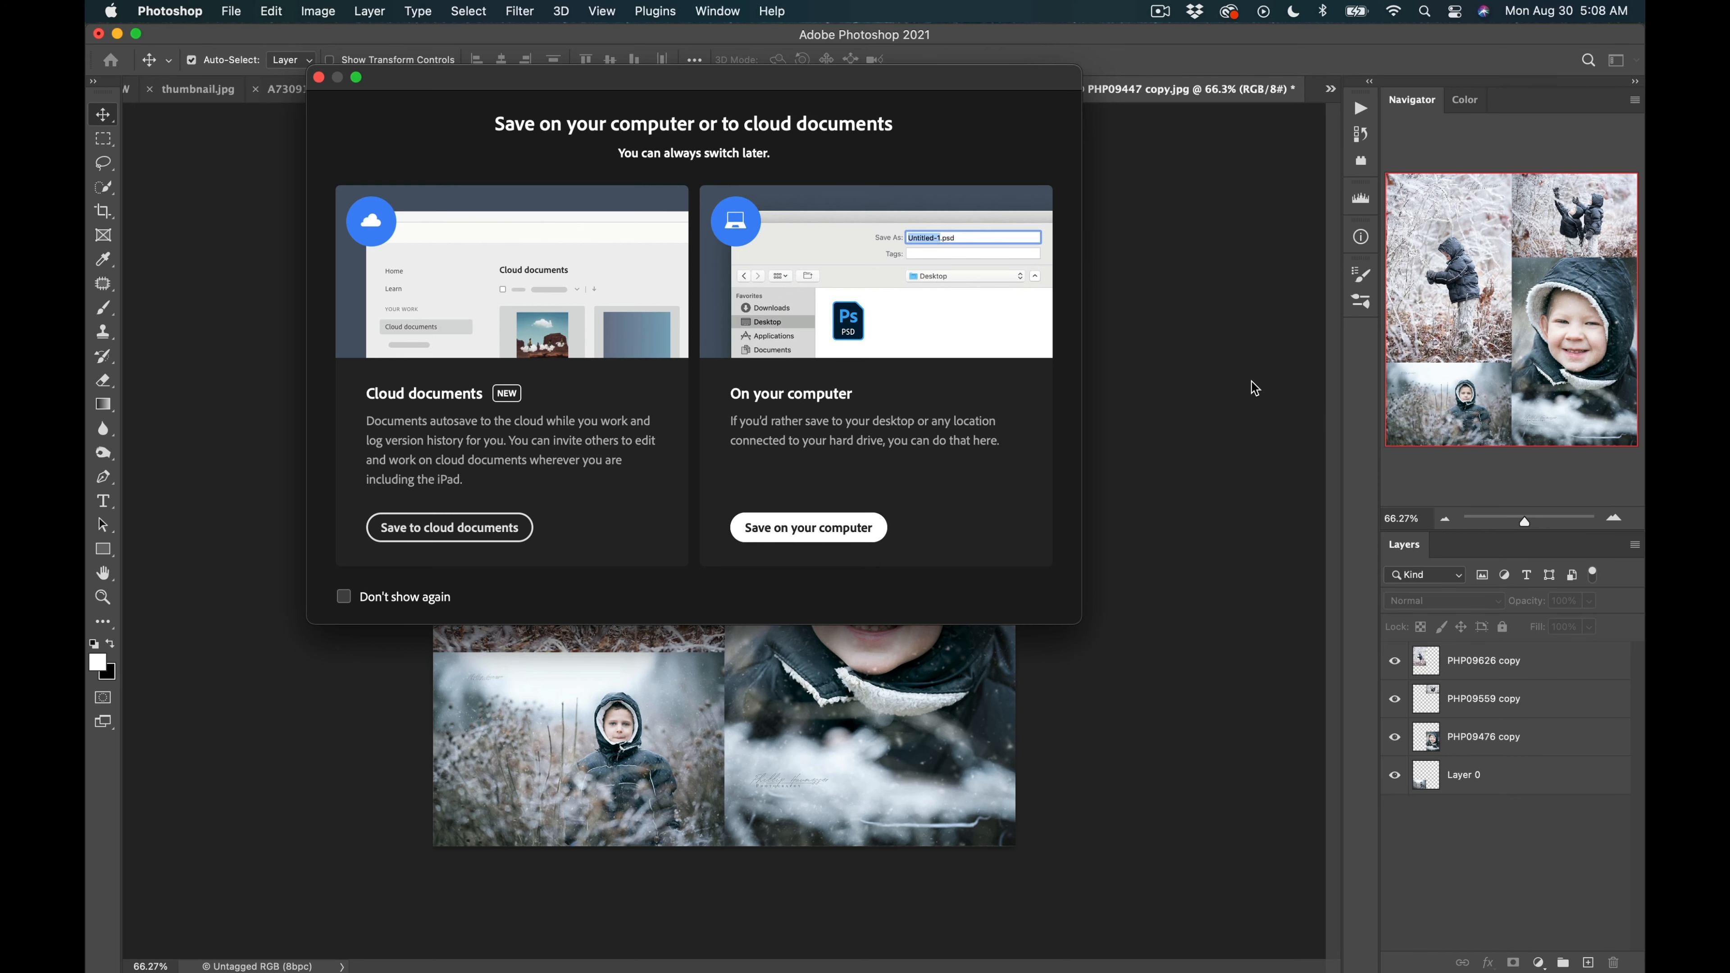
click(563, 314)
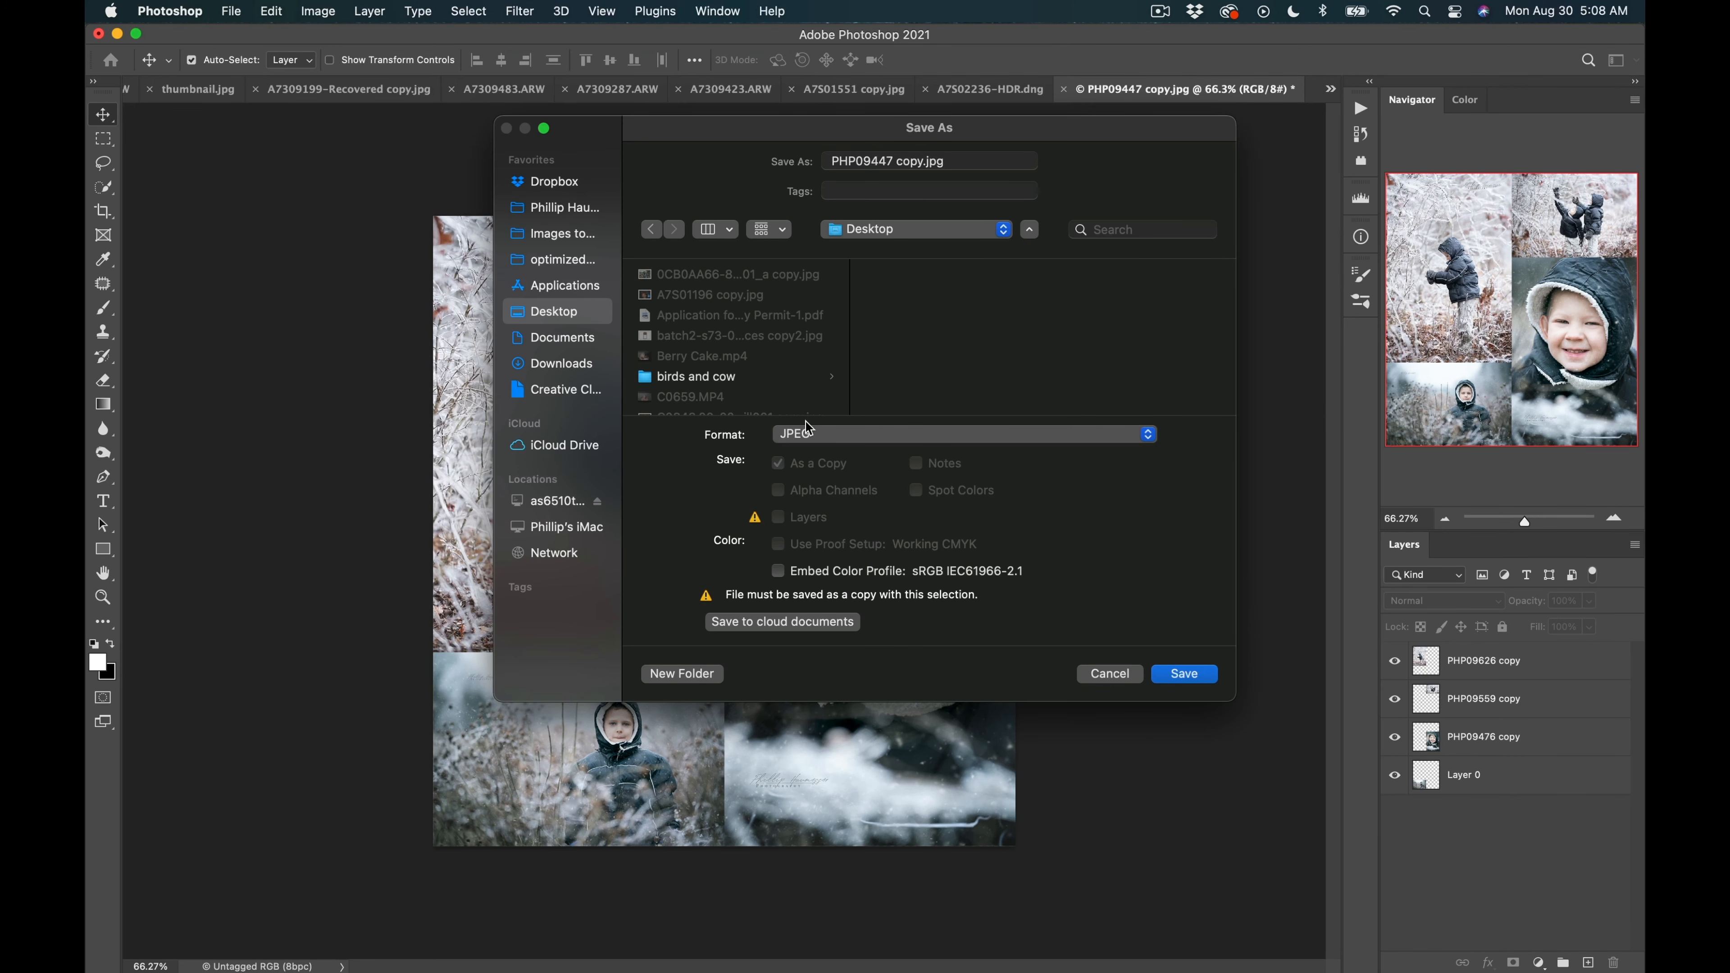
click(1183, 675)
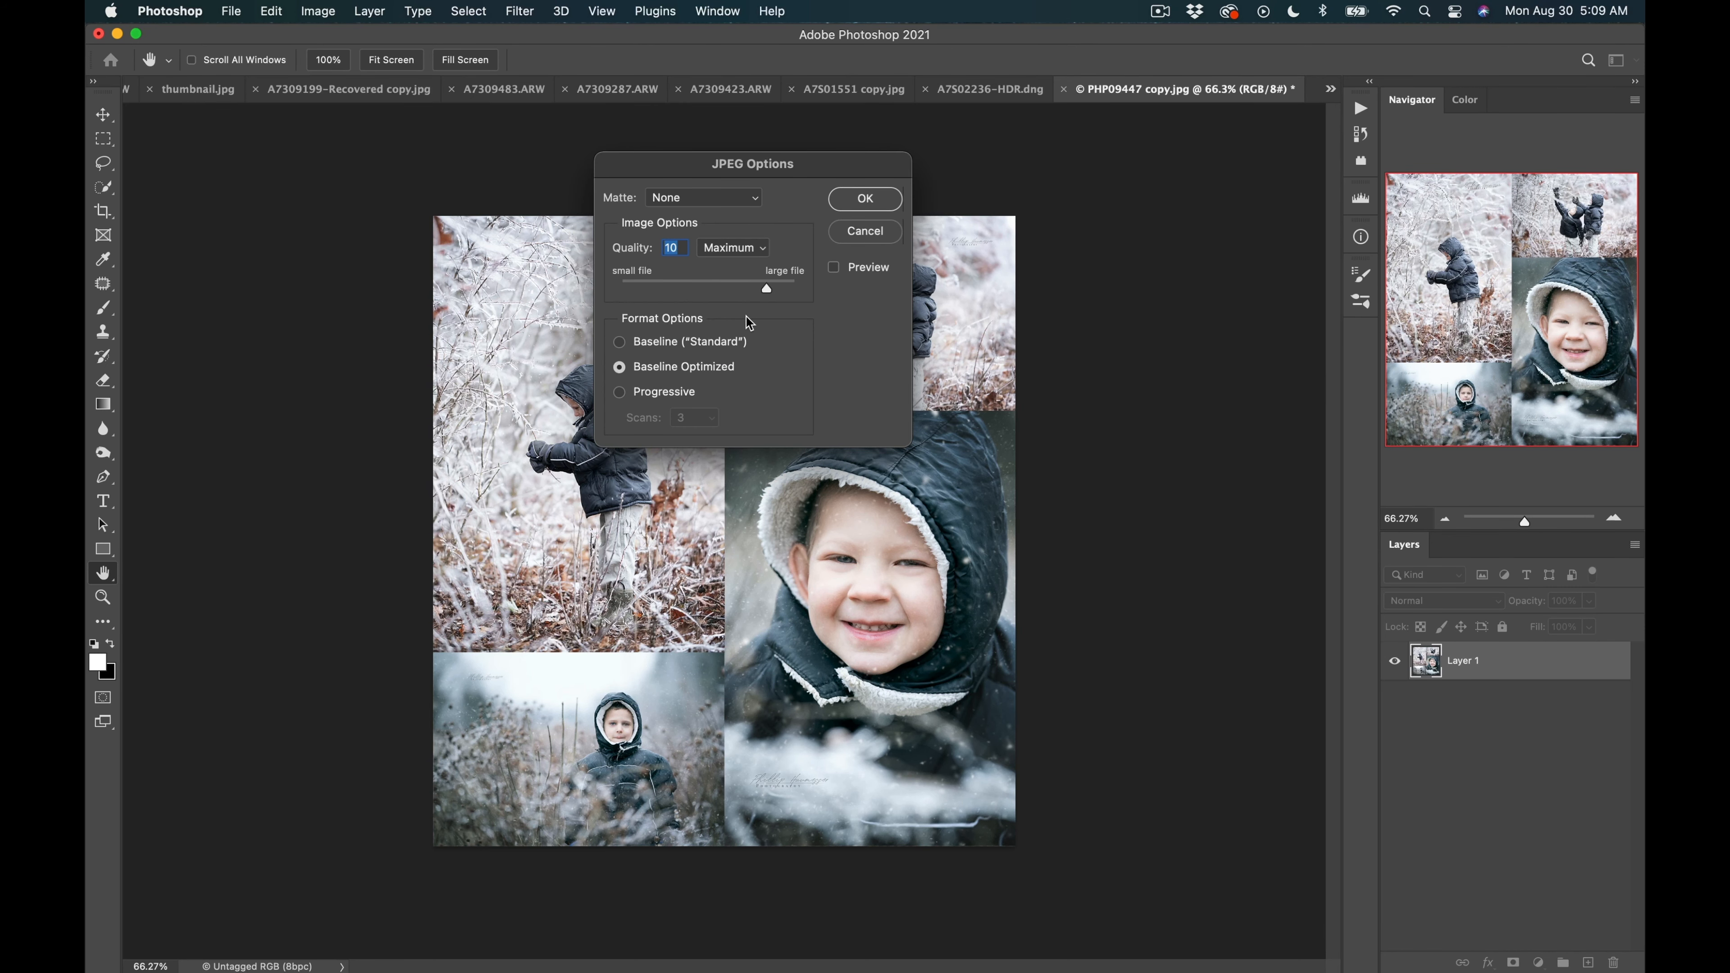
click(863, 200)
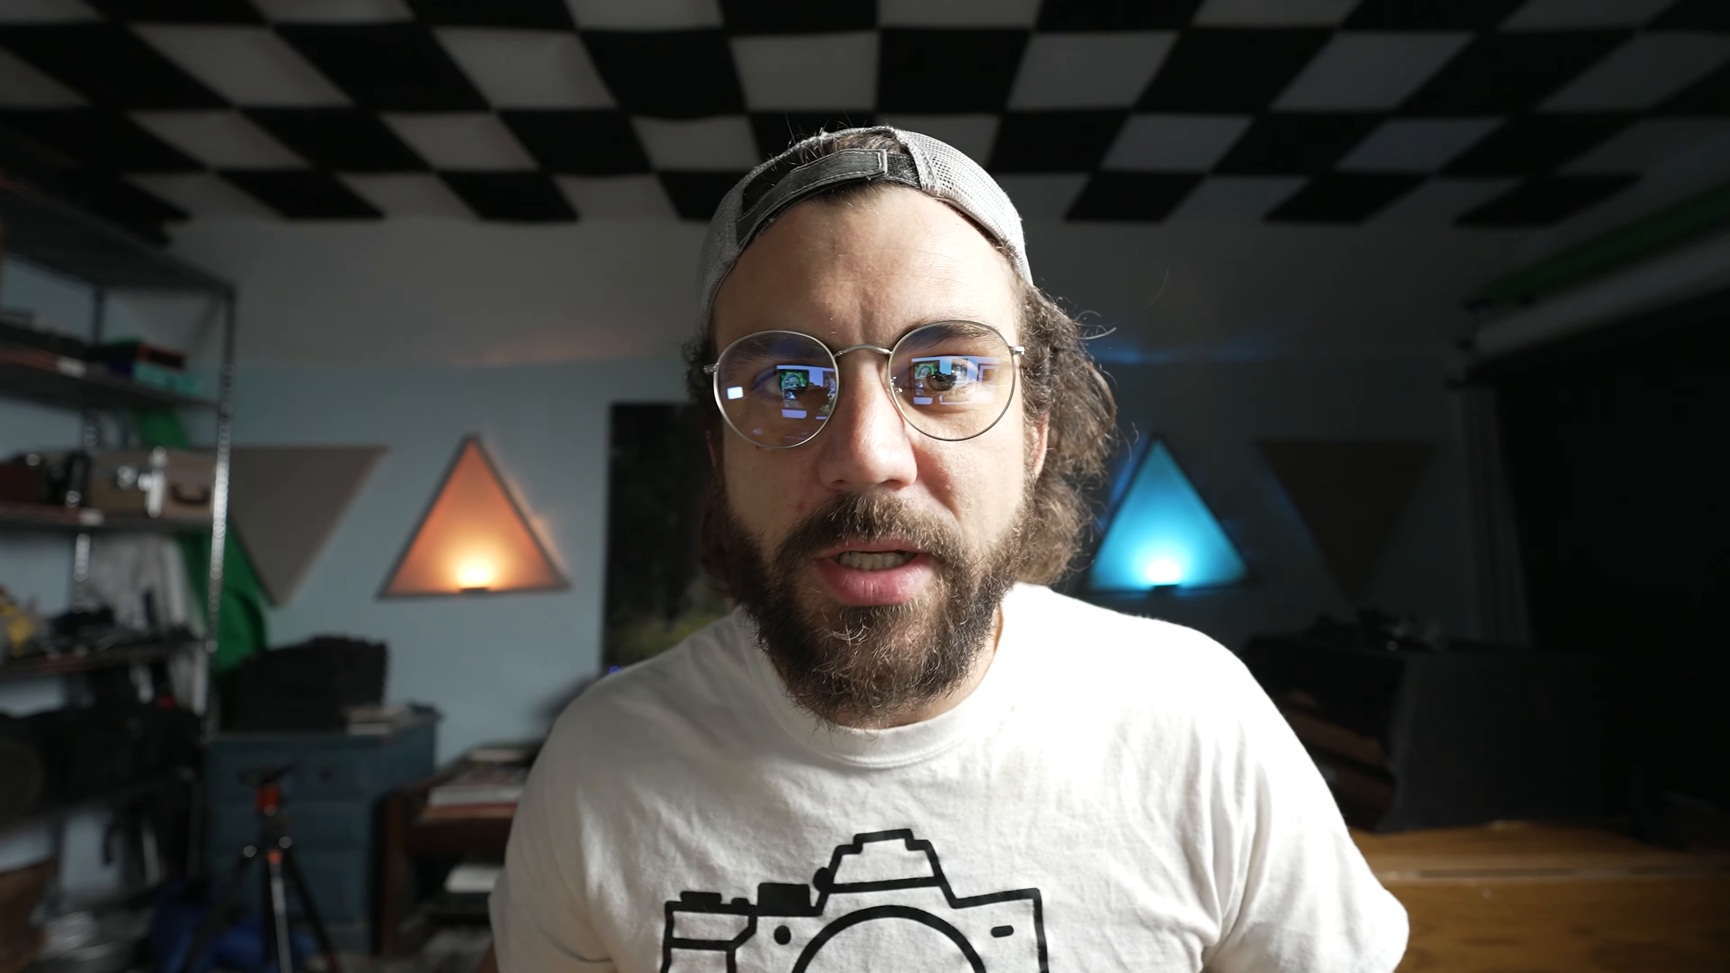